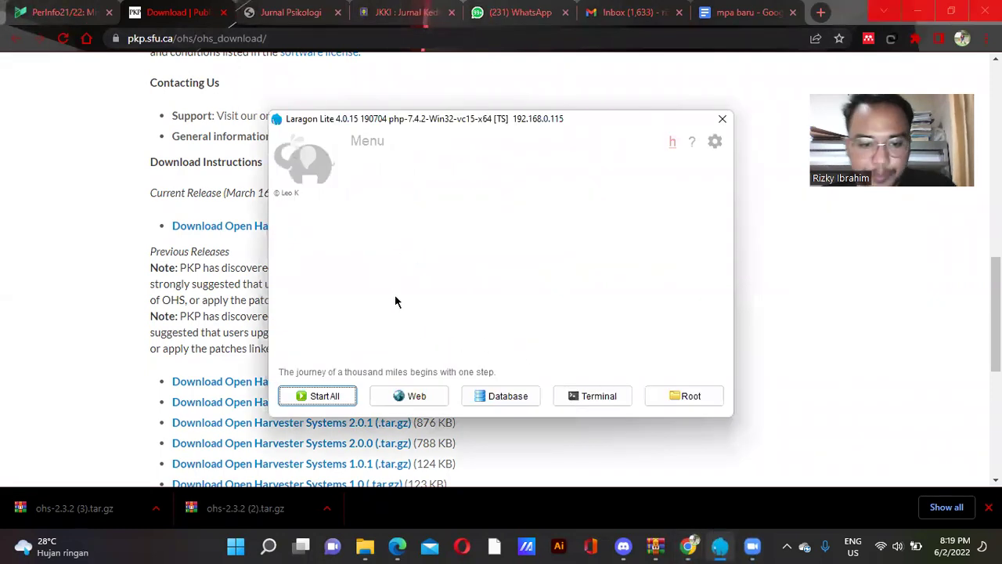
# Step: Switch Laragon's PHP version to php-5.6.9-nts-Win32-VC11-x64 and start all services
pyautogui.rightClick(377, 185)
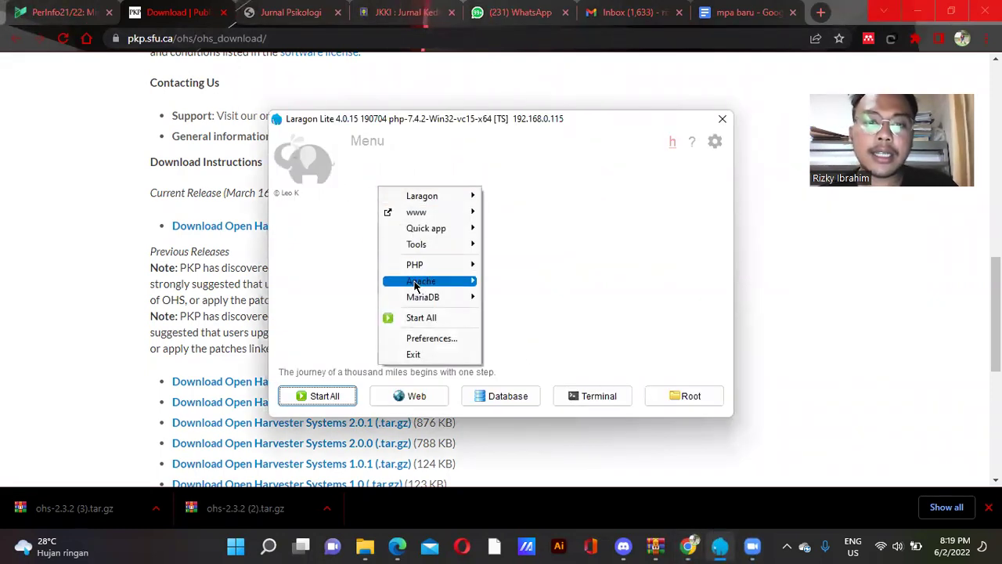
pyautogui.moveTo(423, 270)
pyautogui.moveTo(541, 265)
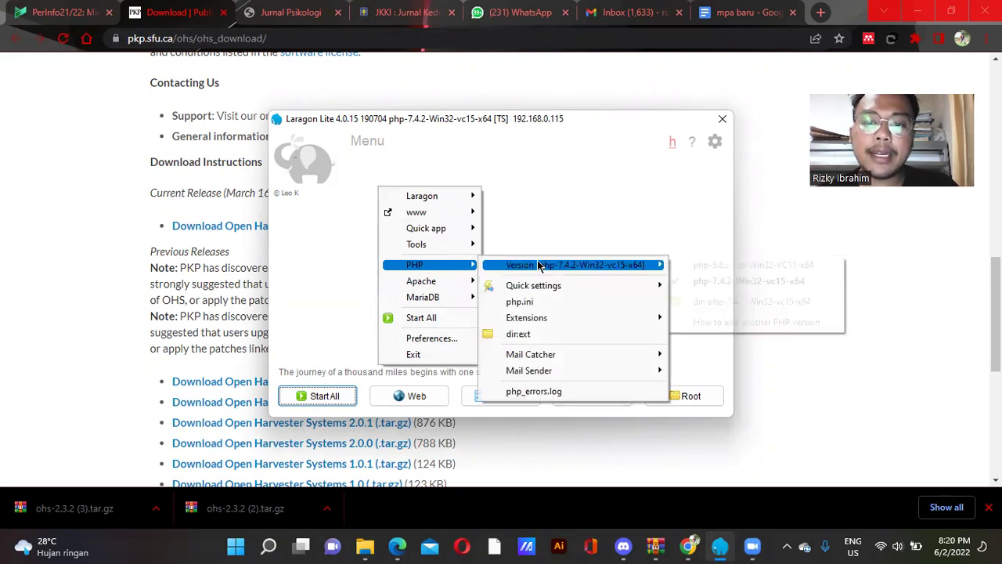
pyautogui.click(700, 267)
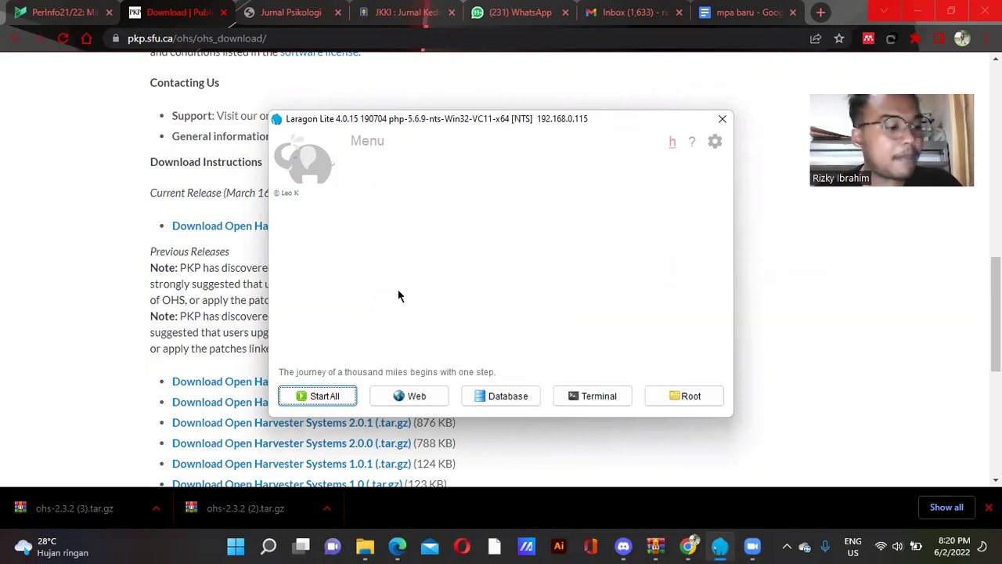
pyautogui.click(328, 395)
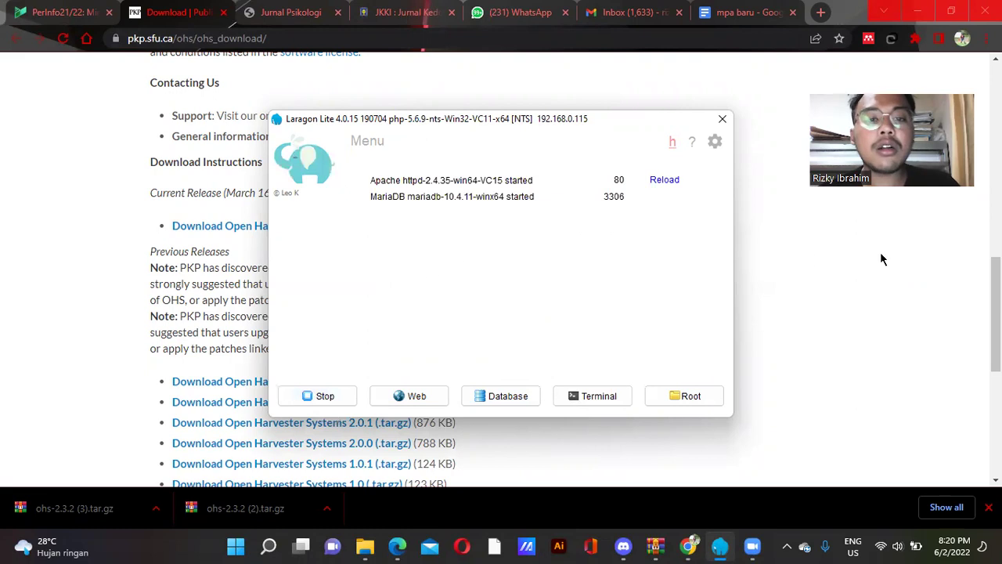
# Step: Switch to Chrome and open the Sistem Jaringan Informasi course from the LAYAR e-learning dashboard
pyautogui.click(812, 263)
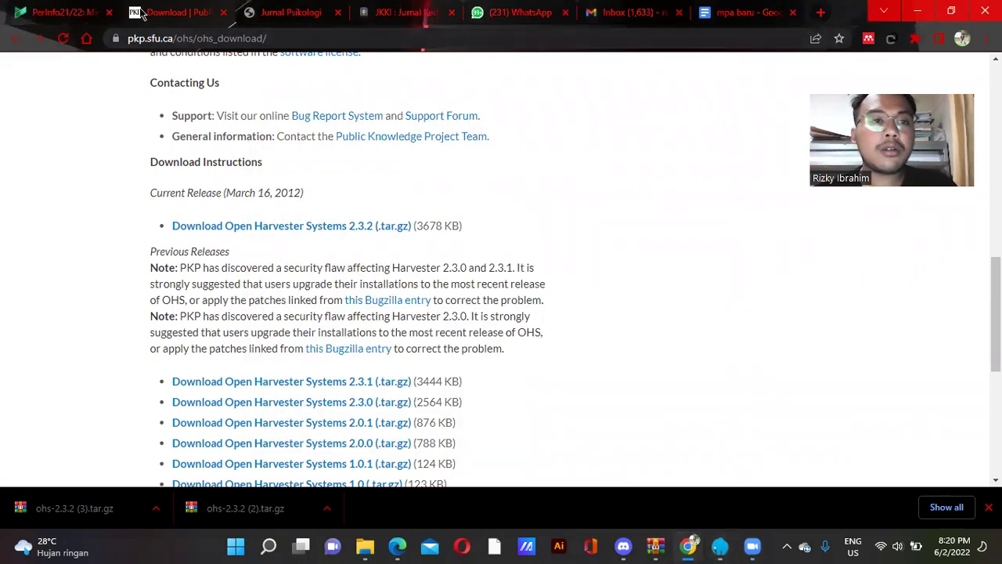
pyautogui.click(64, 12)
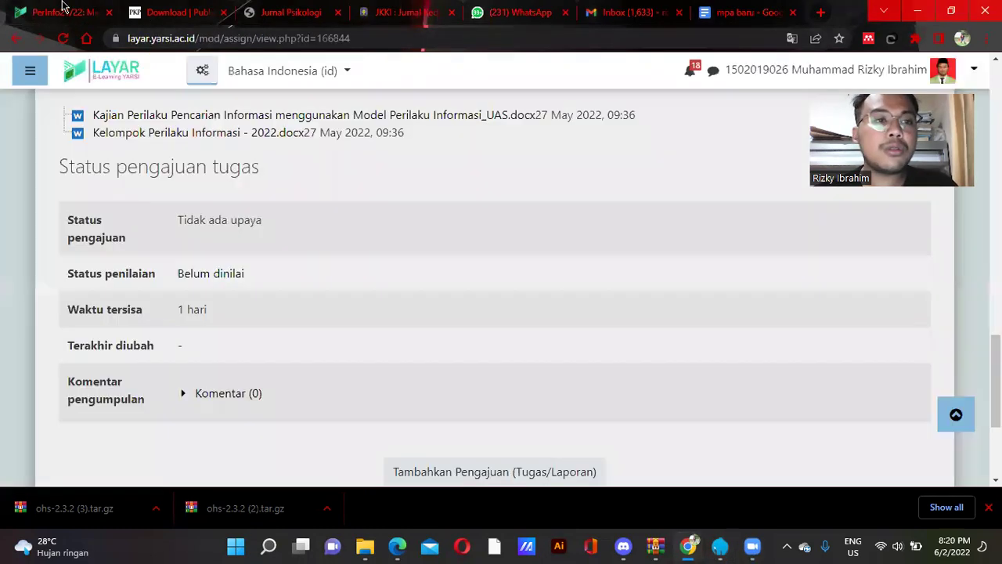
pyautogui.click(119, 78)
pyautogui.scroll(-15, 201, 235)
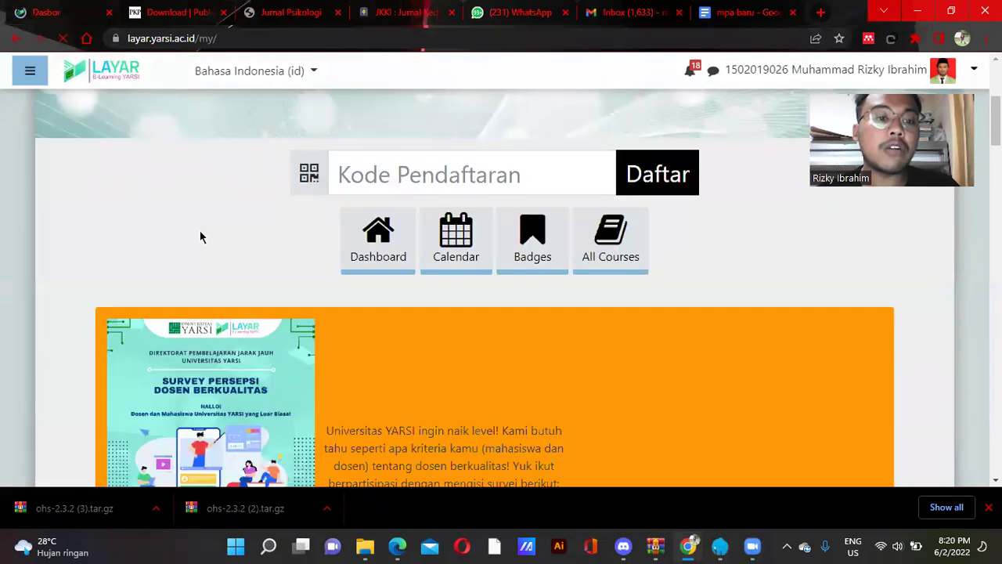
pyautogui.scroll(-10, 227, 243)
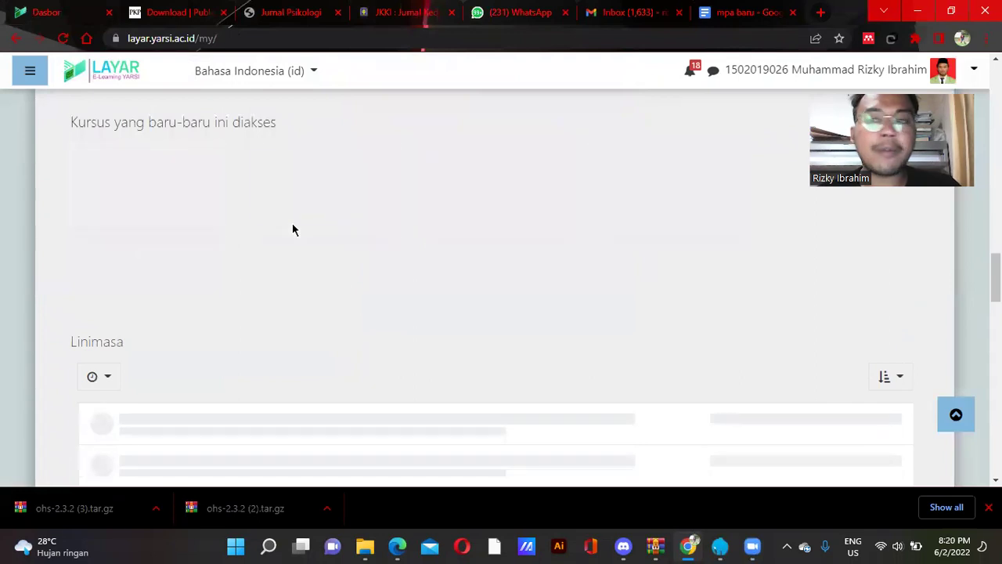
pyautogui.click(423, 282)
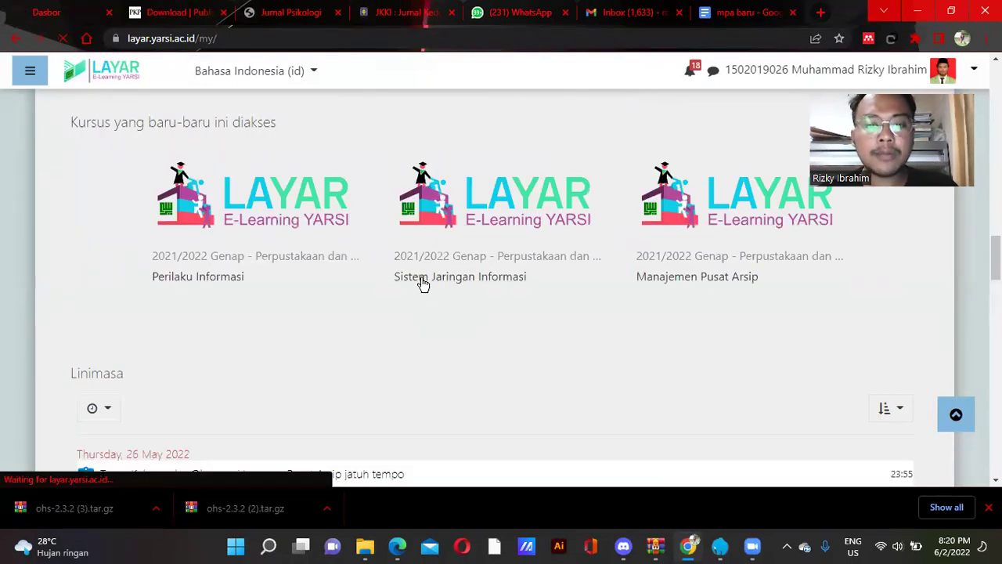
# Step: Open the Informasi Umum section's modules and its page of software download links covering Laragon and Open Harvester Server
pyautogui.scroll(-10, 400, 273)
pyautogui.scroll(-3, 258, 251)
pyautogui.scroll(2, 158, 231)
pyautogui.click(166, 261)
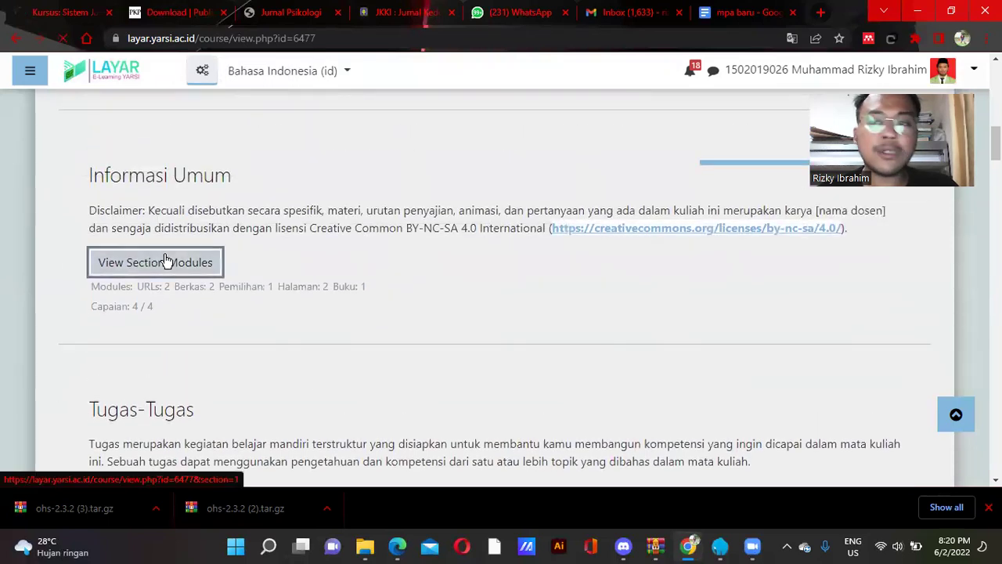
pyautogui.scroll(-10, 167, 265)
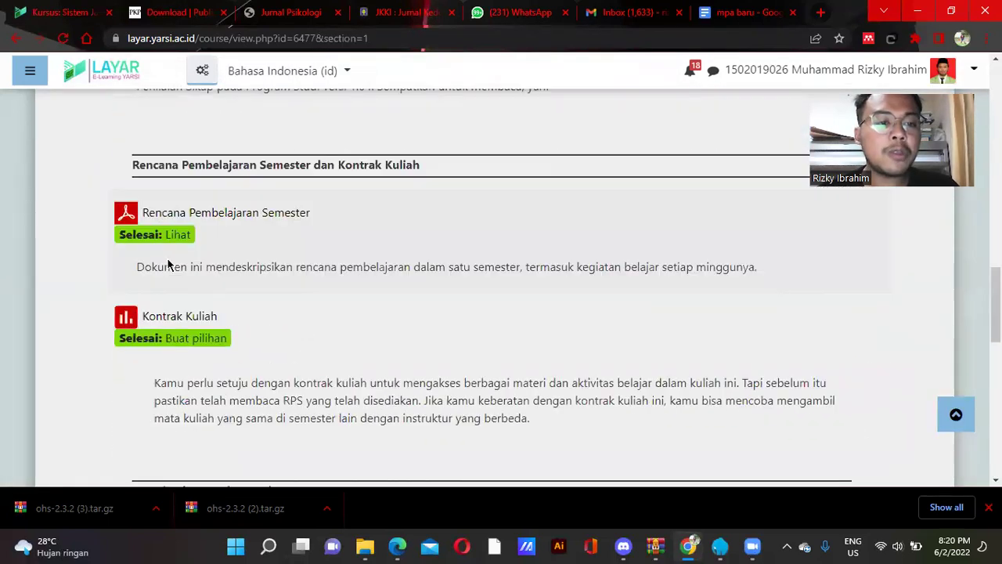
pyautogui.scroll(-10, 168, 265)
pyautogui.scroll(4, 173, 263)
pyautogui.click(180, 257)
pyautogui.scroll(-2, 299, 252)
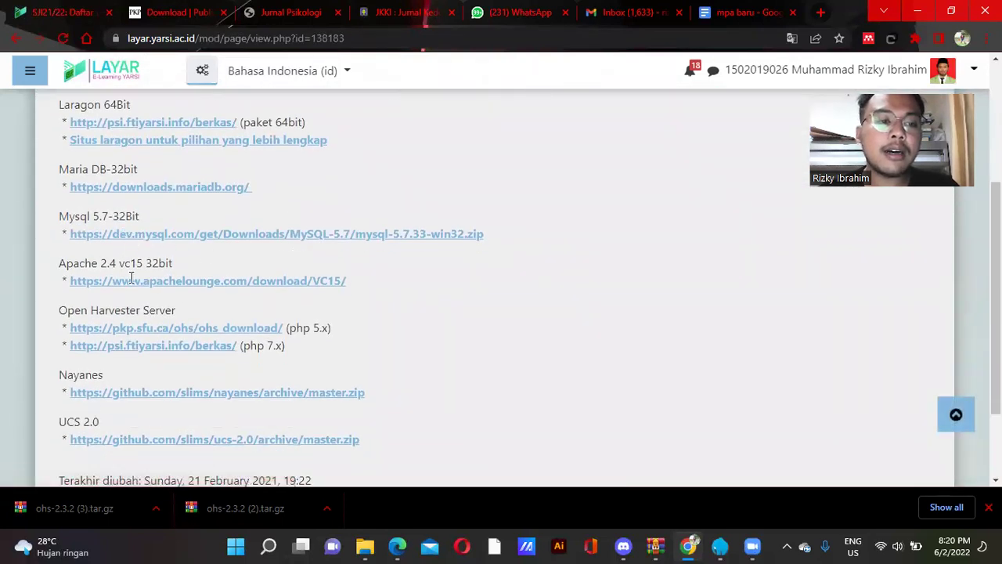
# Step: Follow the Open Harvester Server link for php 5.x and download Open Harvester Systems 2.3.2 (.tar.gz)
pyautogui.click(141, 328)
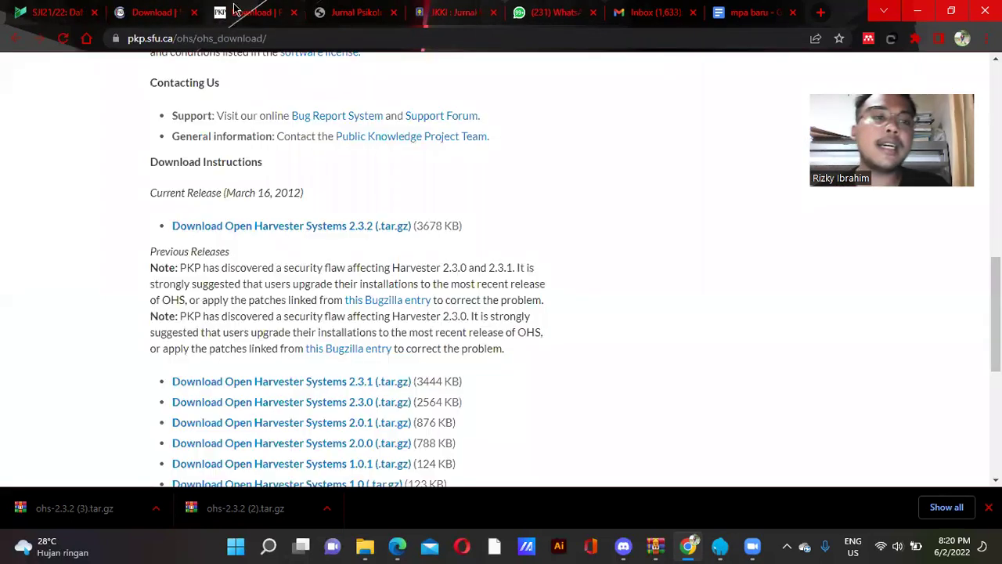
pyautogui.click(193, 12)
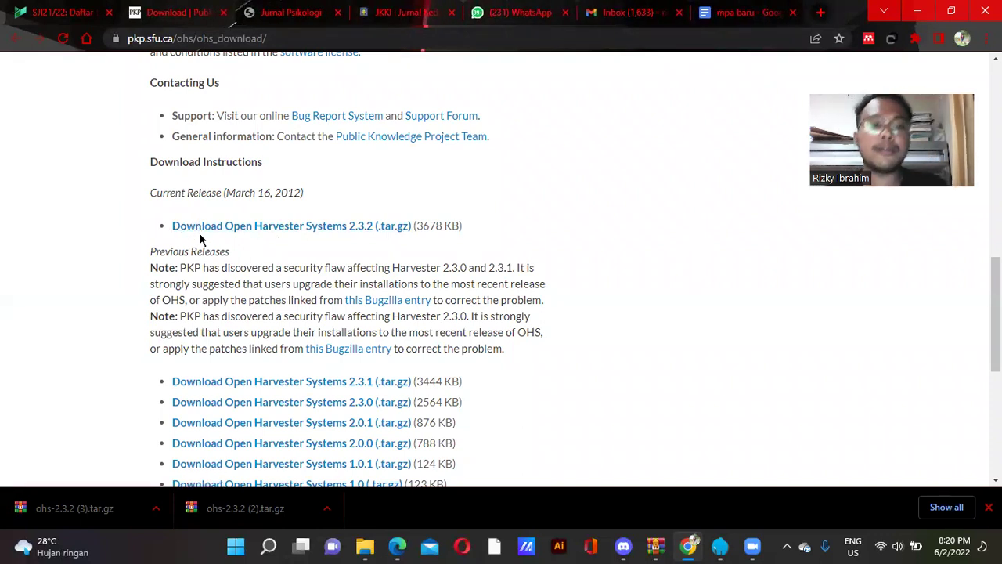
pyautogui.click(311, 227)
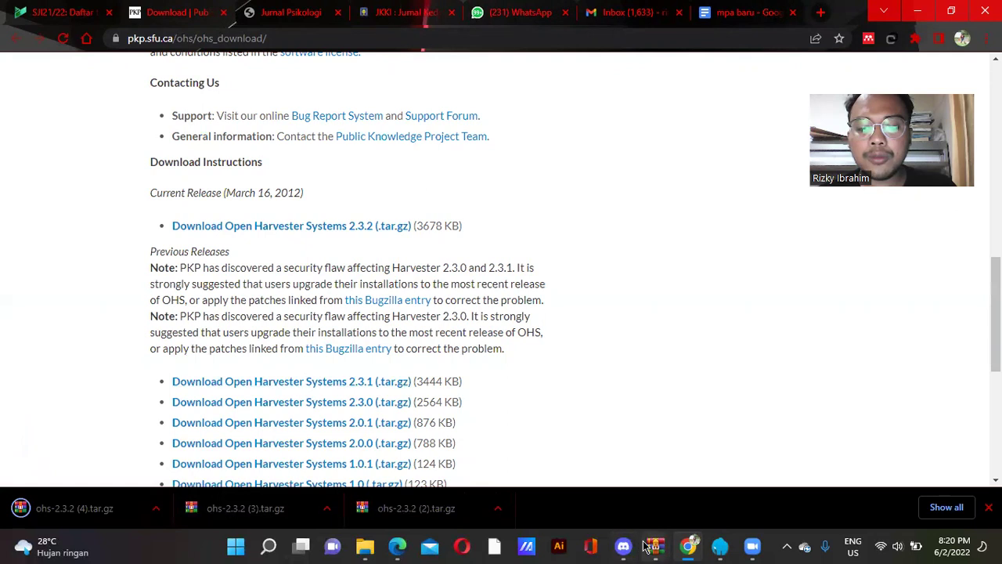
pyautogui.moveTo(650, 548)
pyautogui.click(580, 435)
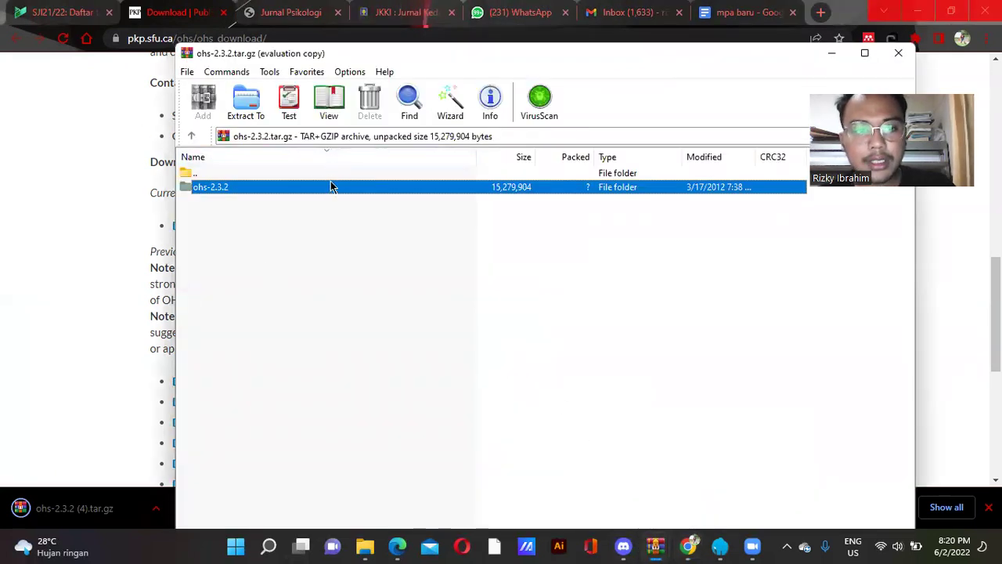
pyautogui.rightClick(255, 193)
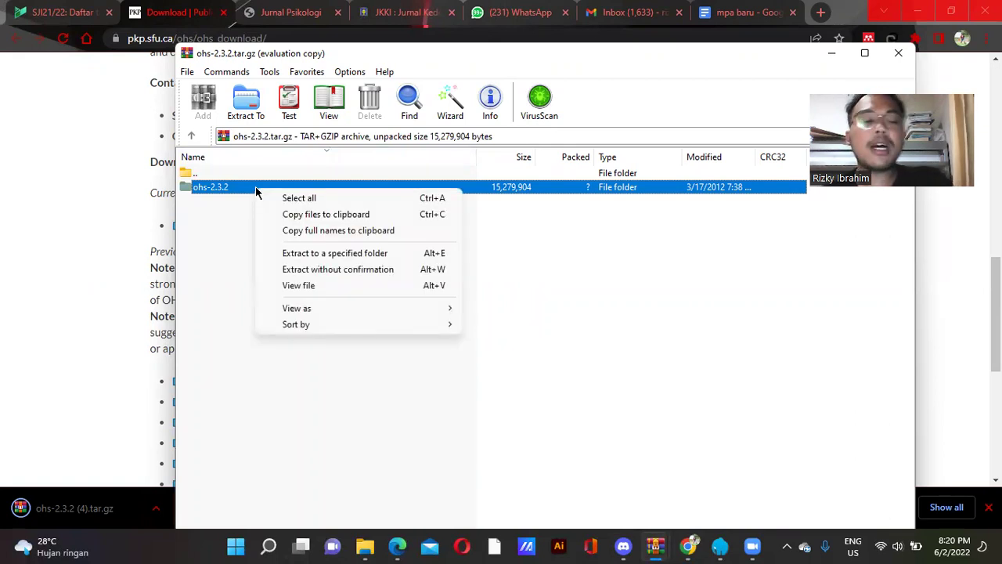
pyautogui.click(108, 167)
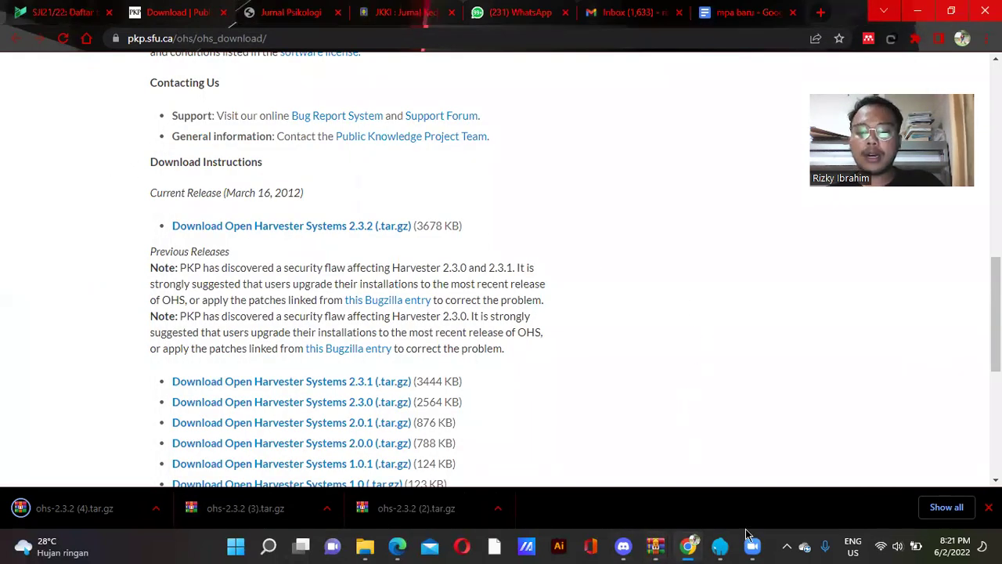
pyautogui.moveTo(656, 546)
pyautogui.click(620, 475)
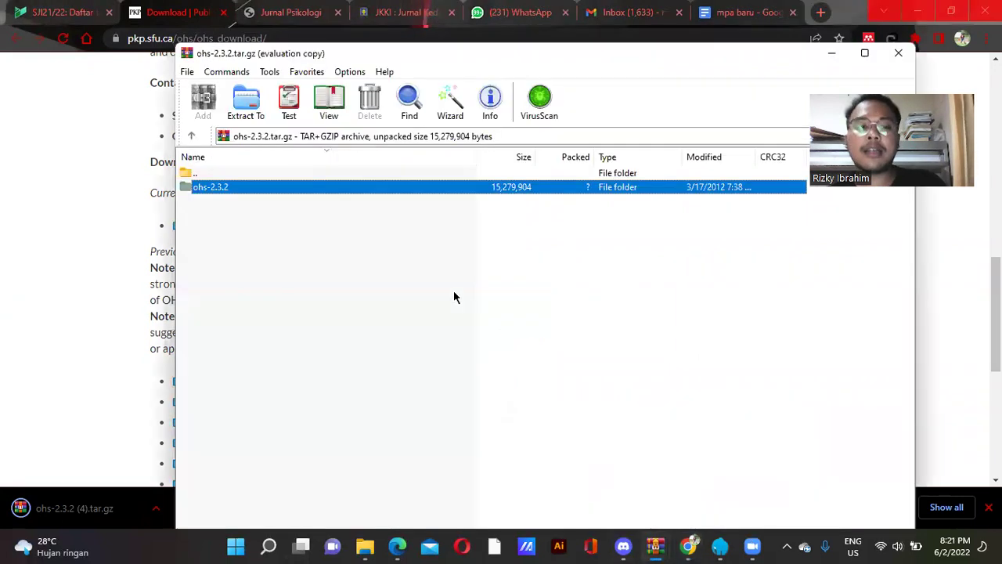
pyautogui.rightClick(297, 189)
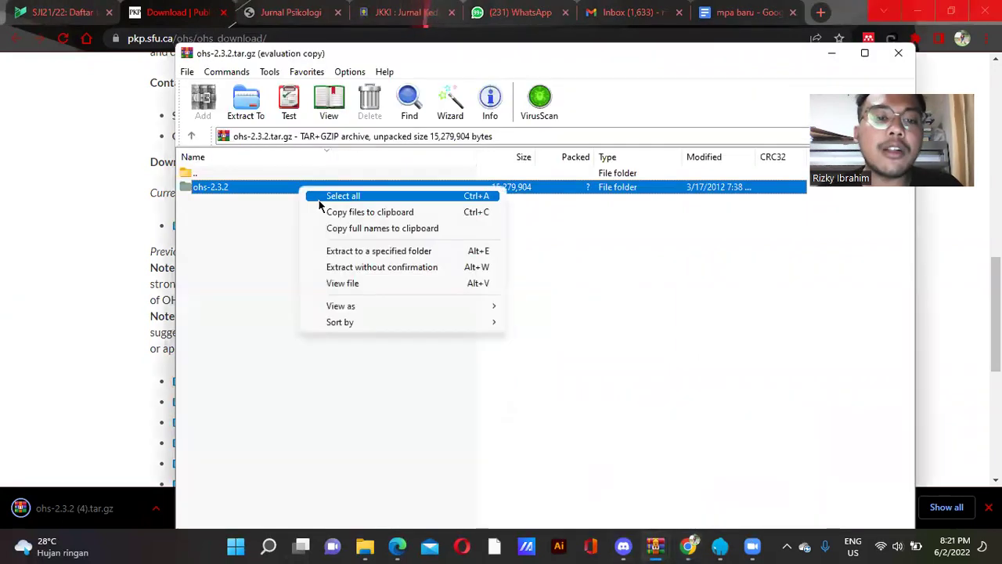
pyautogui.click(364, 251)
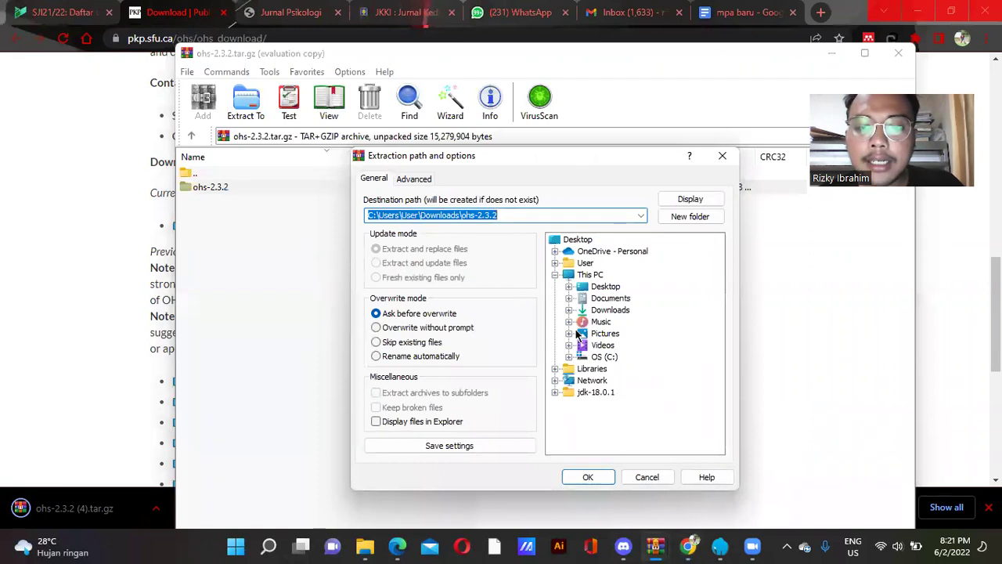
pyautogui.click(583, 357)
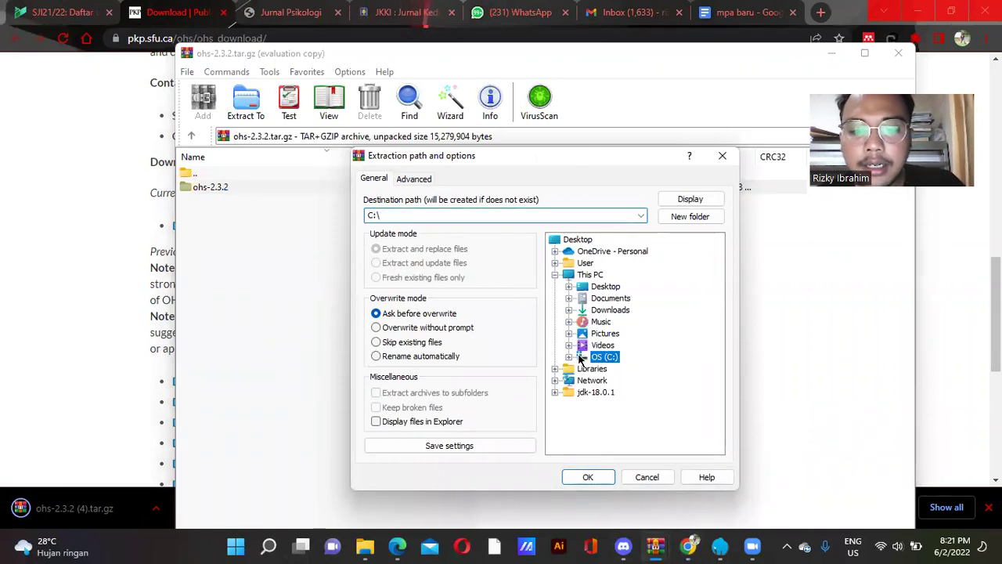
pyautogui.click(569, 356)
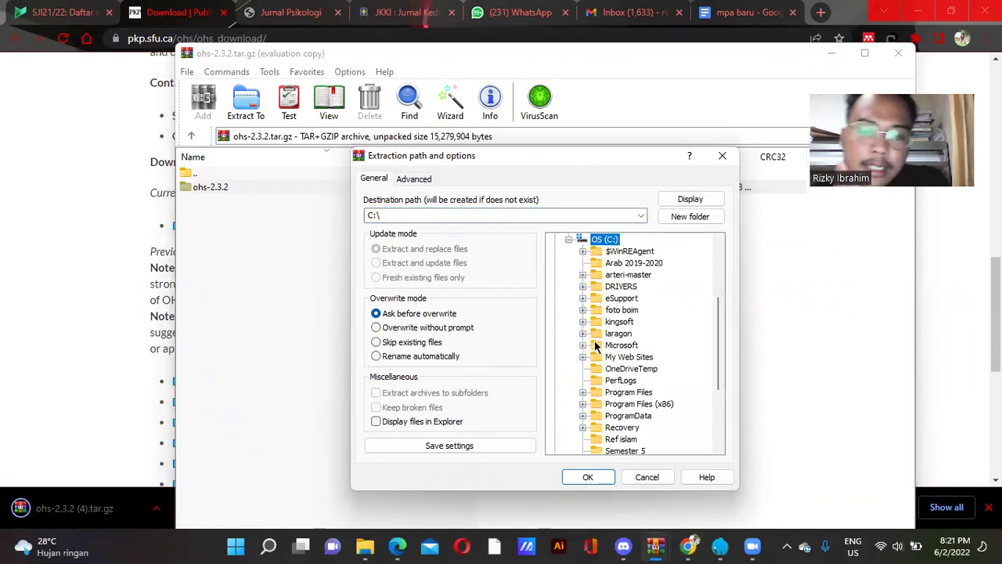
pyautogui.doubleClick(597, 336)
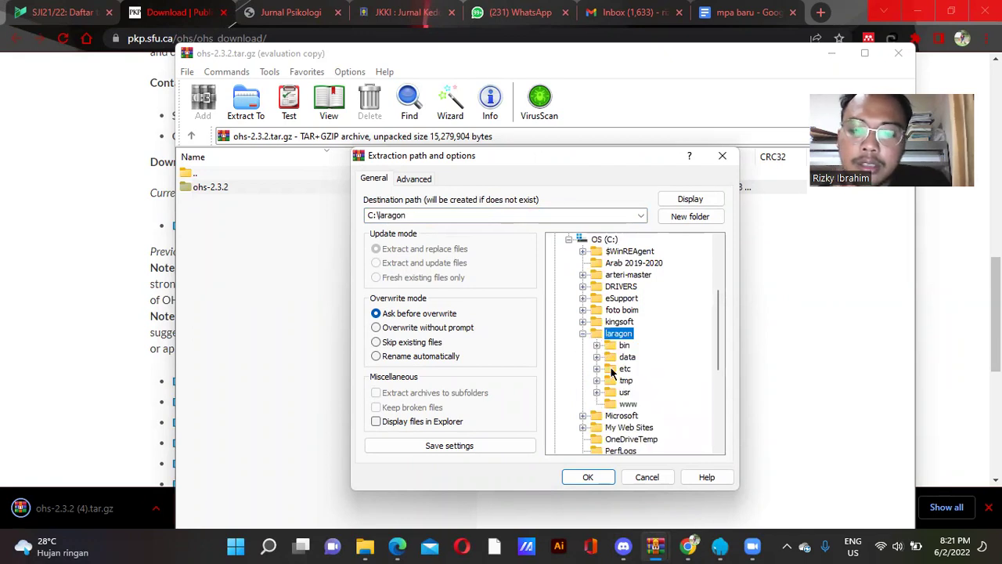
pyautogui.click(612, 408)
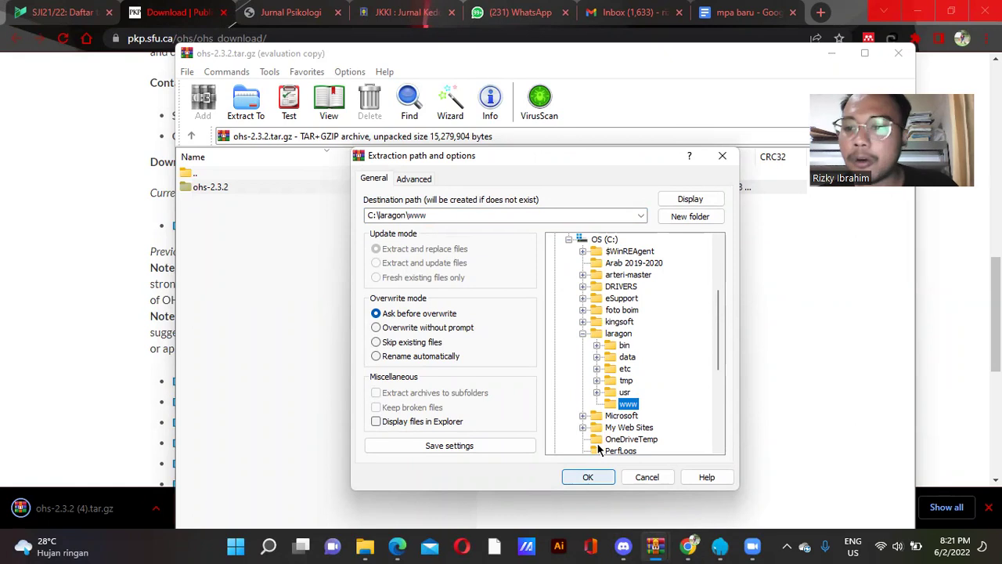
pyautogui.click(589, 477)
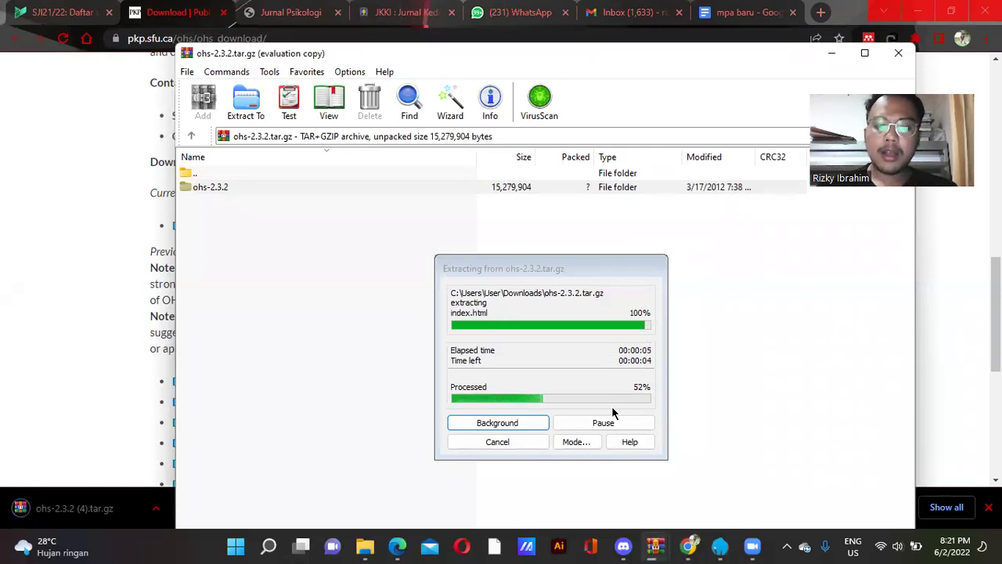
# Step: Switch to the laragon folder in File Explorer and open its www subfolder
pyautogui.moveTo(365, 546)
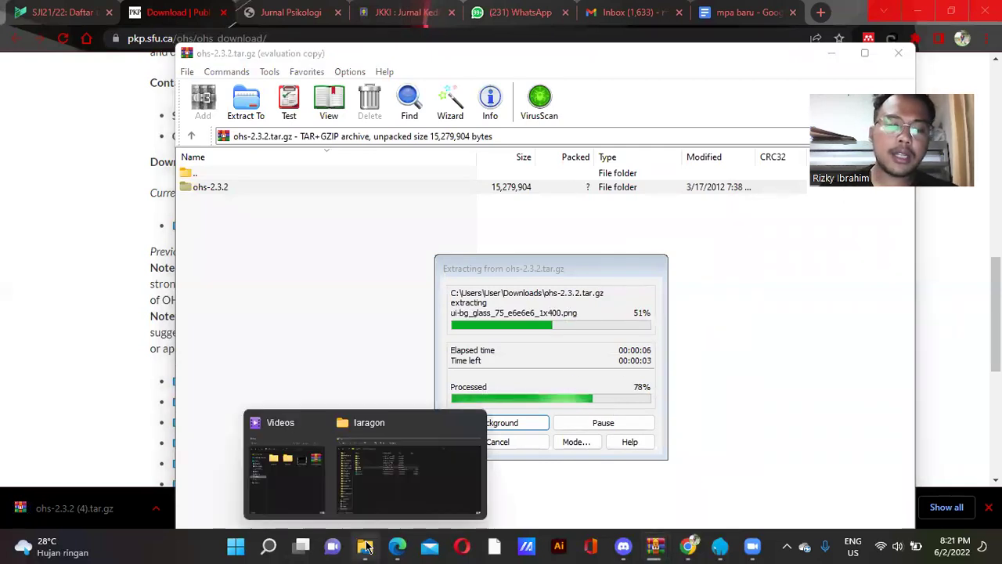
pyautogui.click(365, 502)
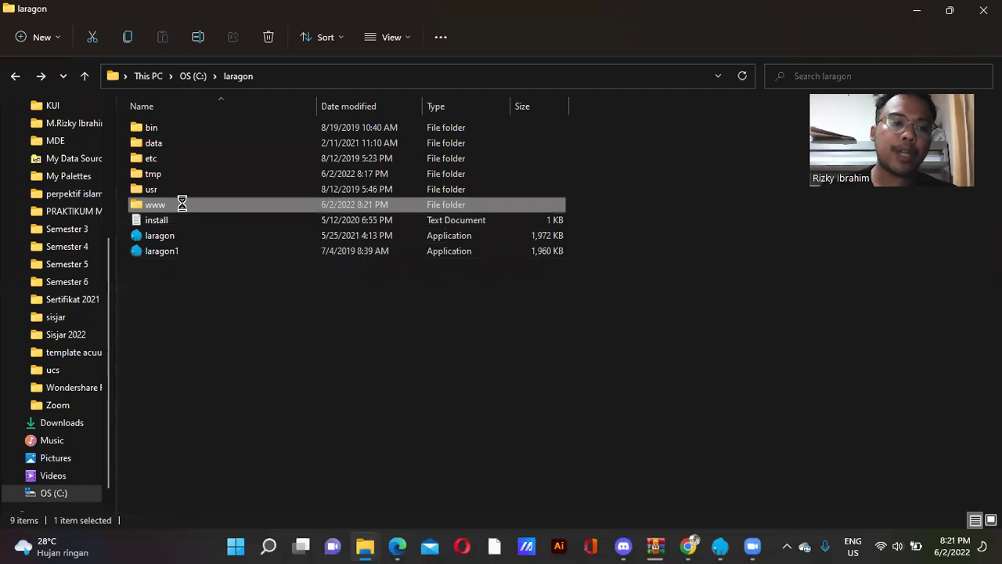
pyautogui.doubleClick(181, 205)
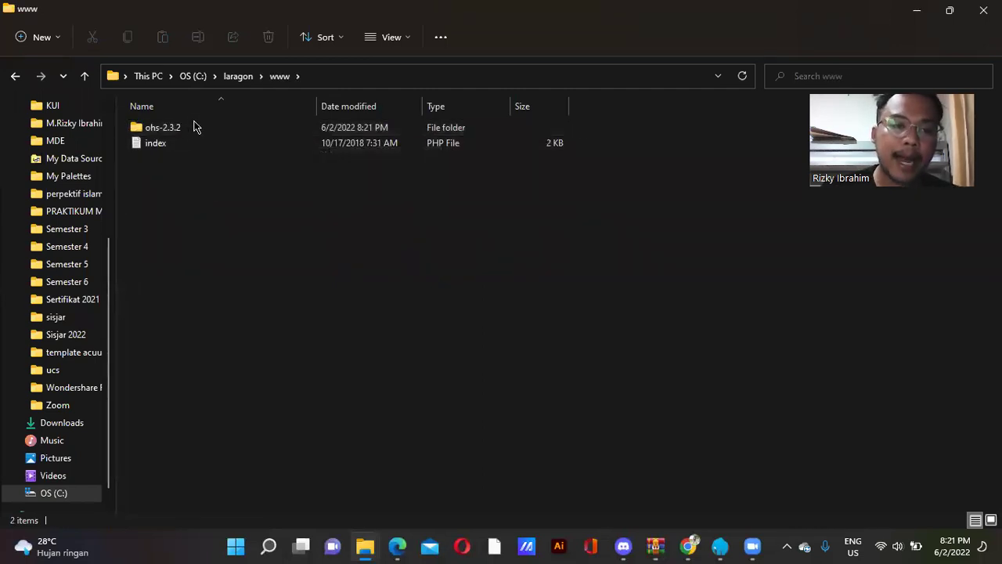
# Step: Rename the ohs-2.3.2 folder as ohs
pyautogui.click(195, 131)
pyautogui.rightClick(195, 130)
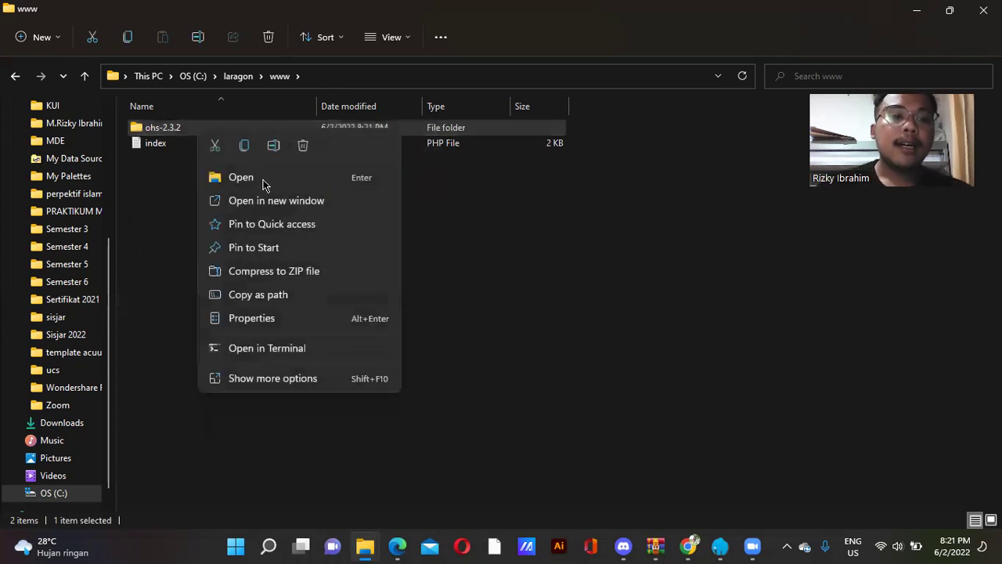
pyautogui.click(274, 146)
pyautogui.click(201, 128)
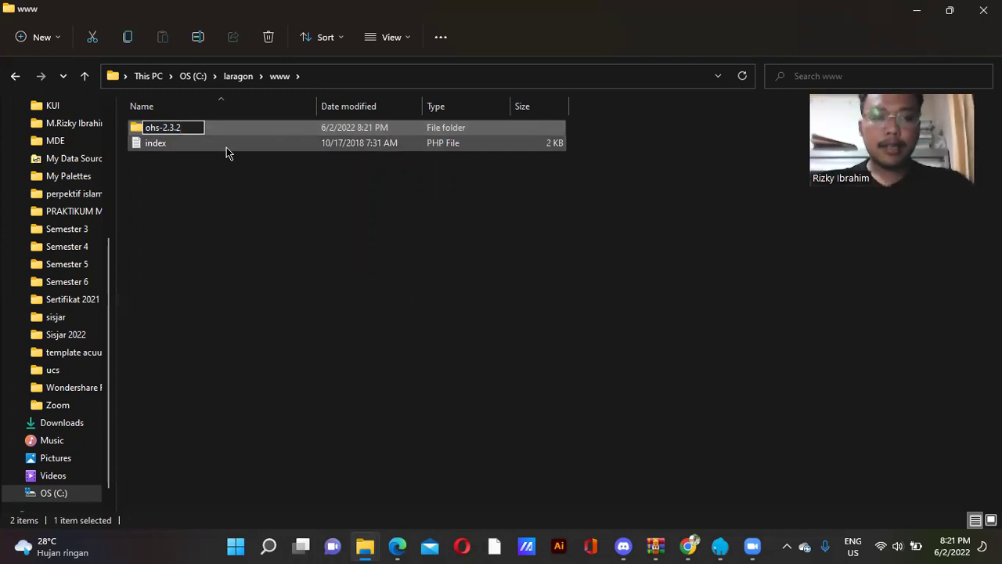
pyautogui.press('BackSpace')
pyautogui.press('BackSpace')
pyautogui.press('BackSpace')
pyautogui.press('BackSpace')
pyautogui.press('BackSpace')
pyautogui.press('BackSpace')
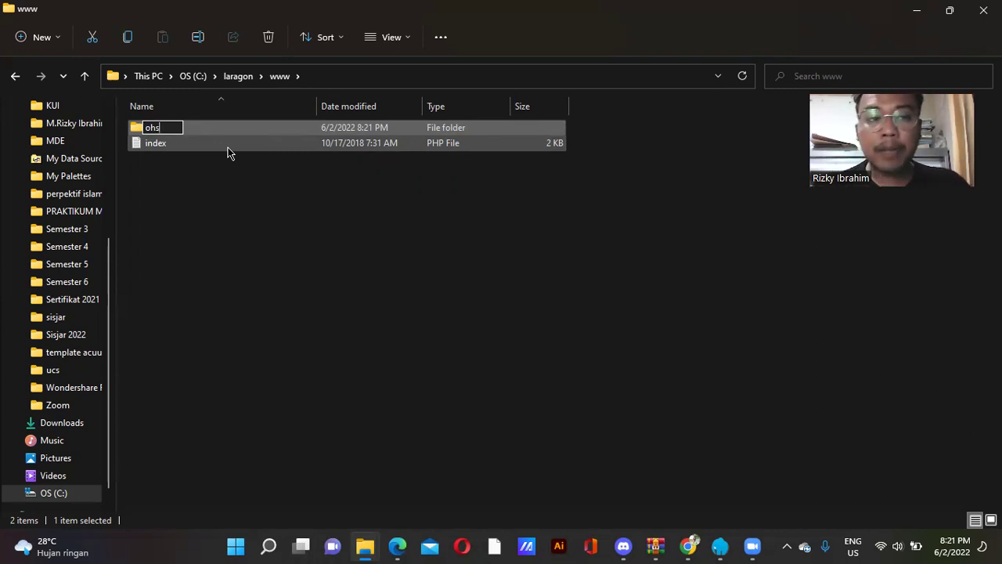
pyautogui.click(251, 217)
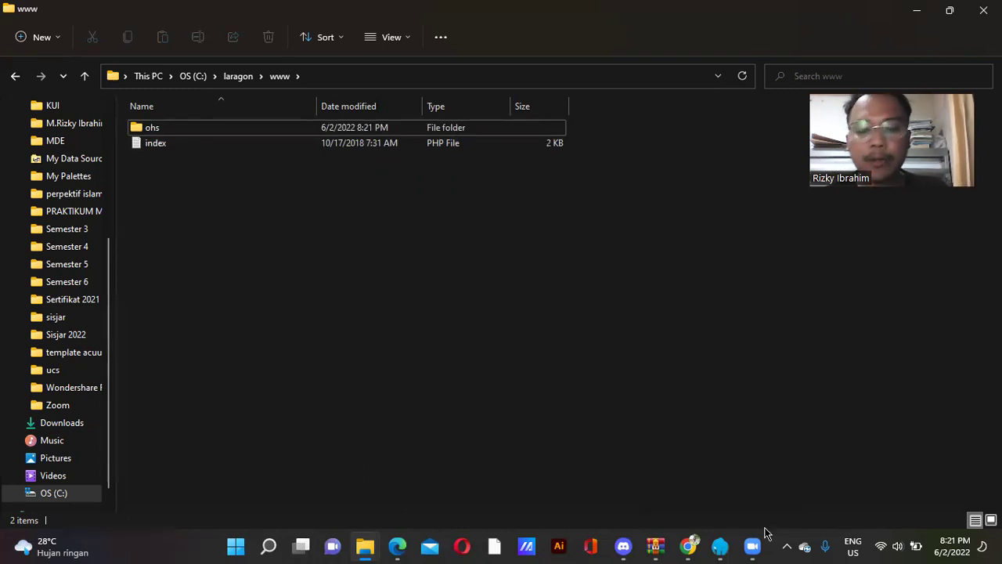
# Step: Switch to Laragon and open its local web page in the browser
pyautogui.click(721, 546)
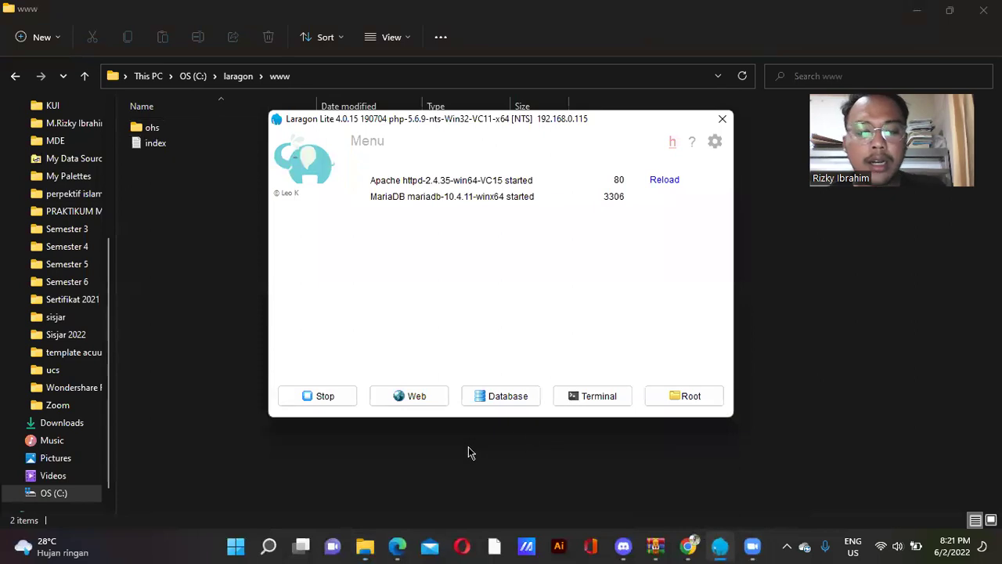
pyautogui.click(398, 545)
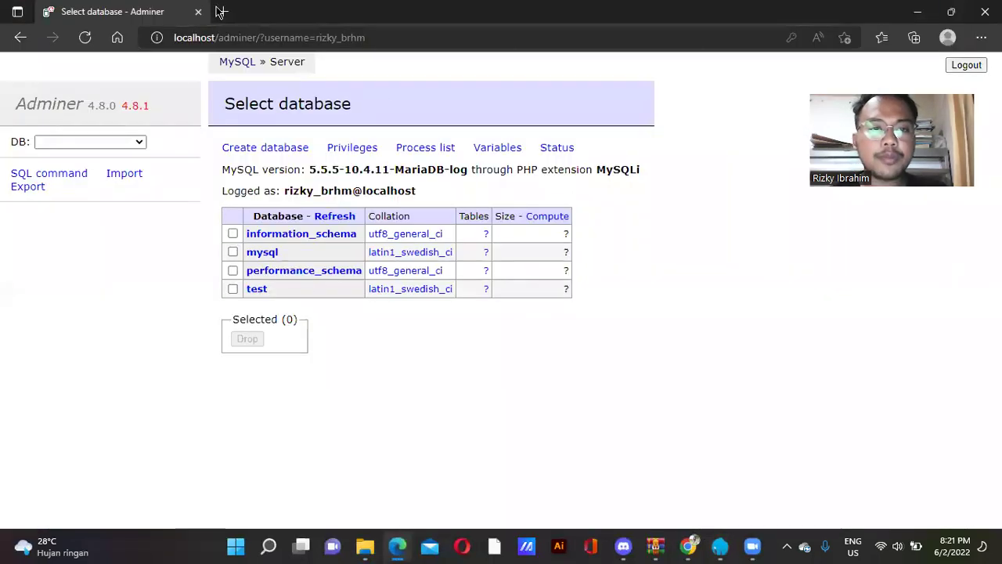
pyautogui.click(721, 546)
pyautogui.click(416, 396)
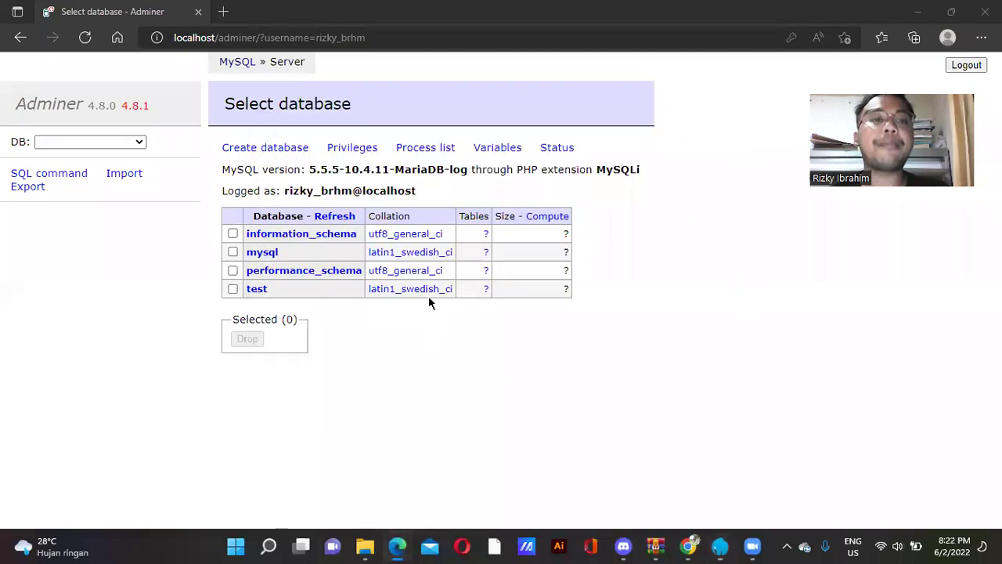
# Step: Load localhost/ohs in the browser to open the Open Harvester Systems installation page
pyautogui.click(244, 39)
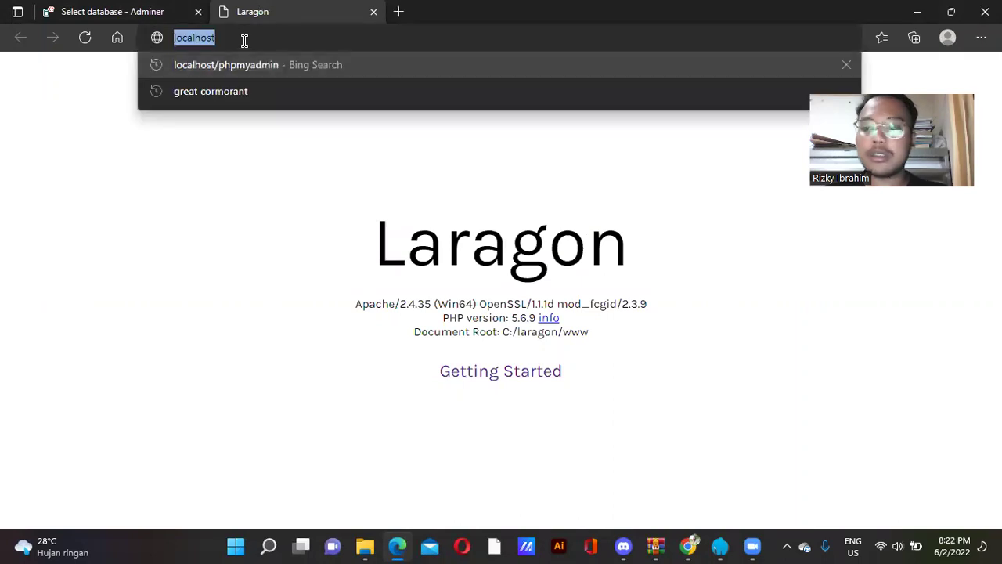
pyautogui.click(248, 40)
pyautogui.write('/')
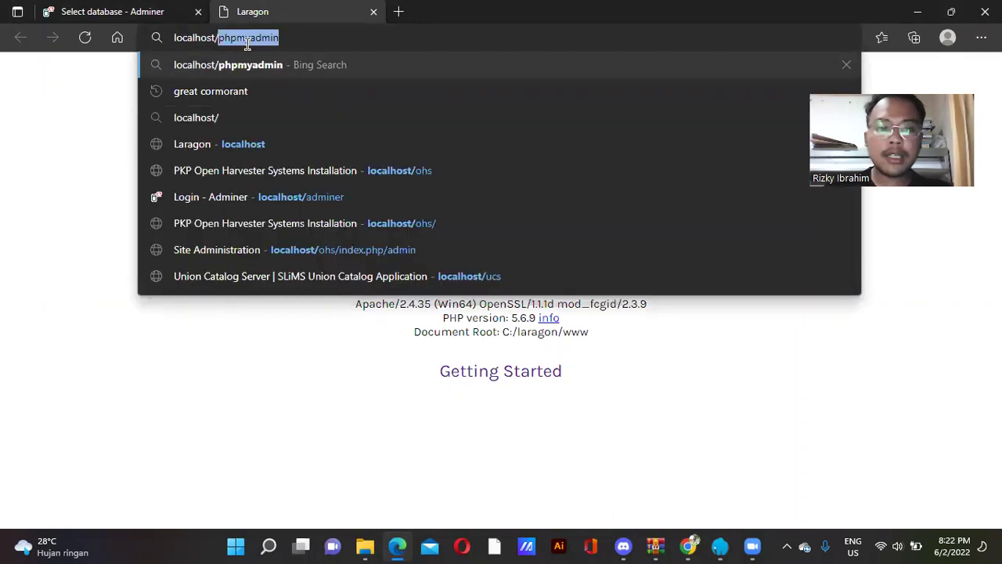
pyautogui.write('ohs')
pyautogui.press('Return')
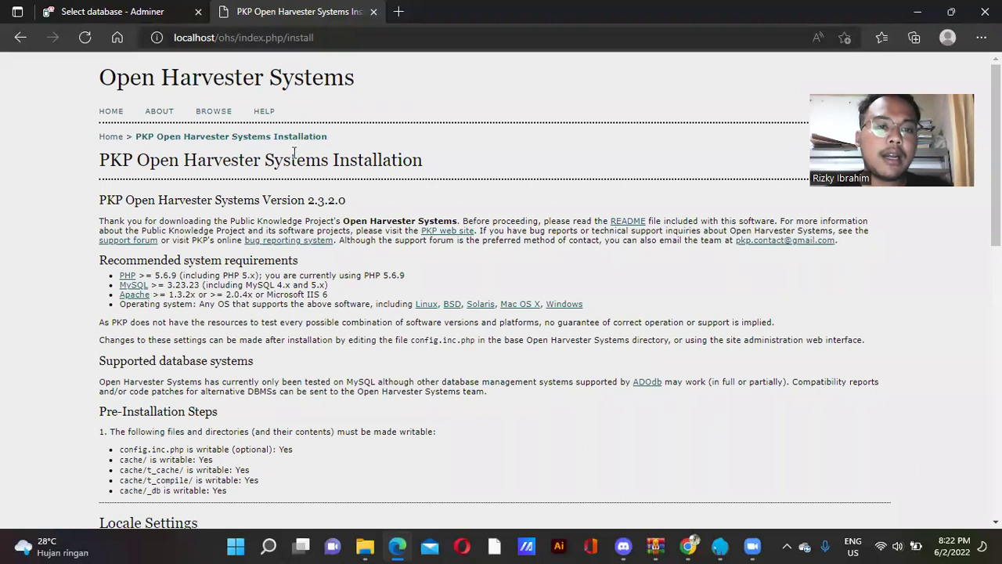
# Step: Set the connection character set and the database character set to Unicode (UTF-8) in the Locale Settings
pyautogui.scroll(-7, 384, 195)
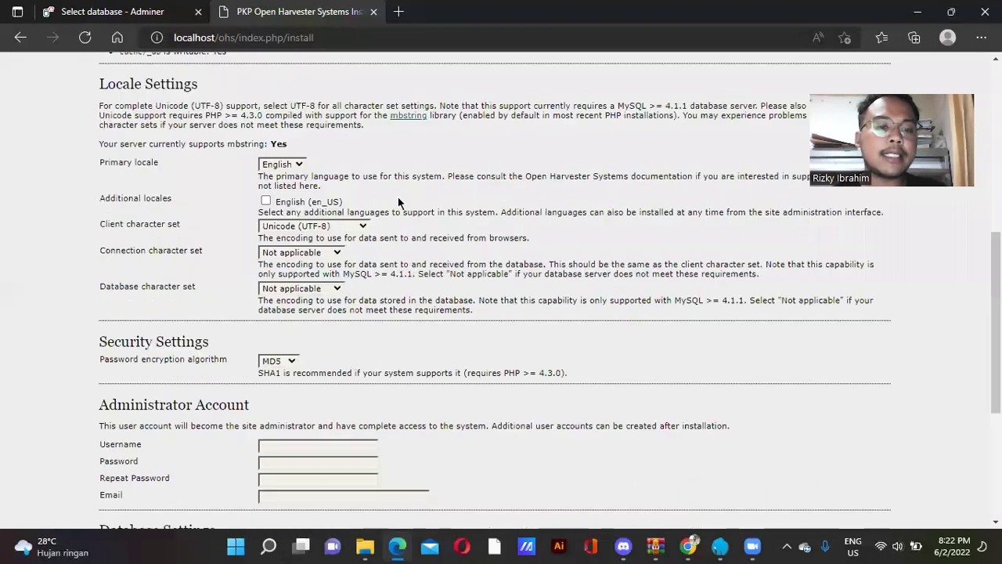
pyautogui.scroll(1, 375, 204)
pyautogui.click(337, 191)
pyautogui.click(301, 217)
pyautogui.click(332, 227)
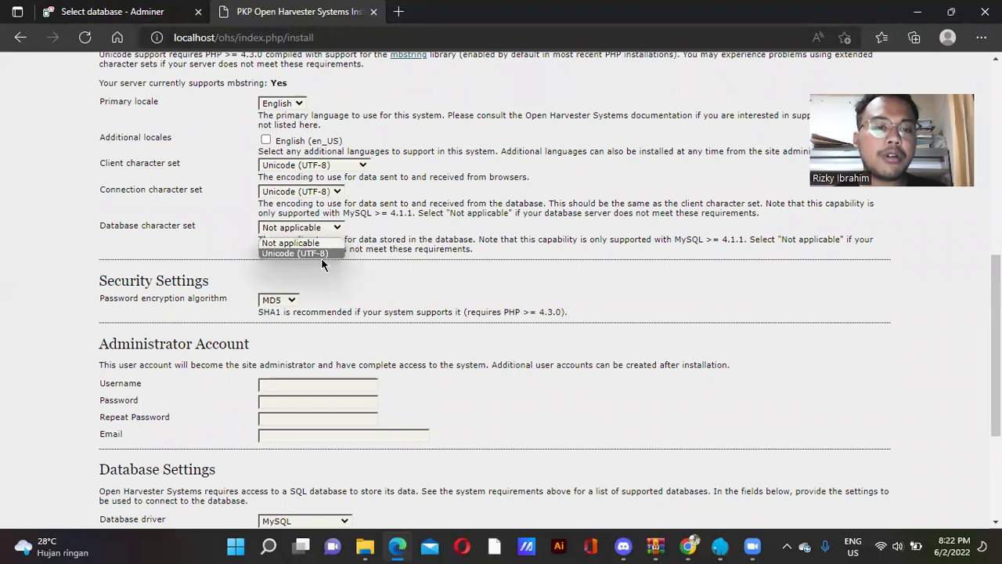
pyautogui.click(322, 253)
# Step: Fill in the Administrator Account with the administrator's username, the password in both password fields, and the e-mail address
pyautogui.scroll(-2, 332, 309)
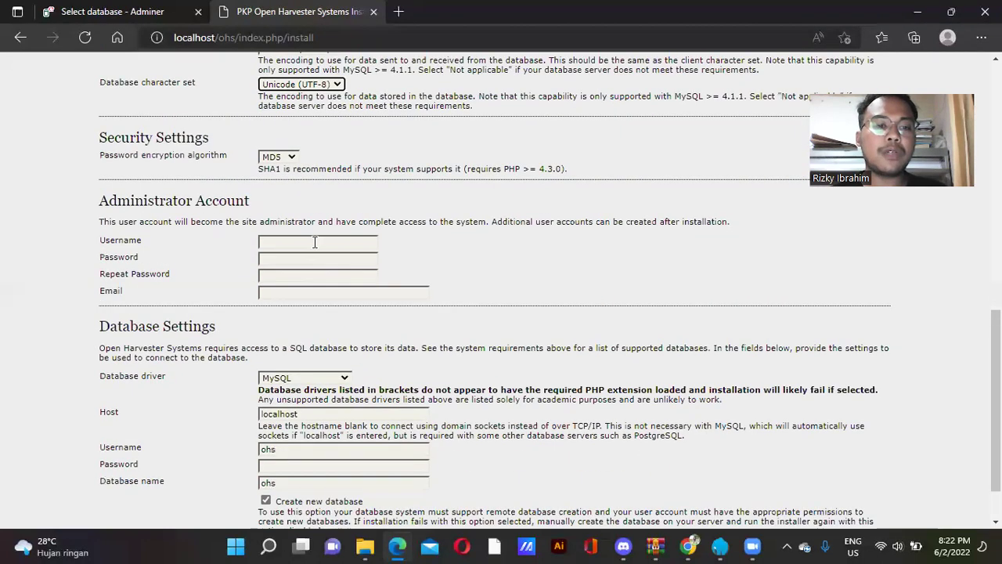
pyautogui.click(319, 242)
pyautogui.write('riz')
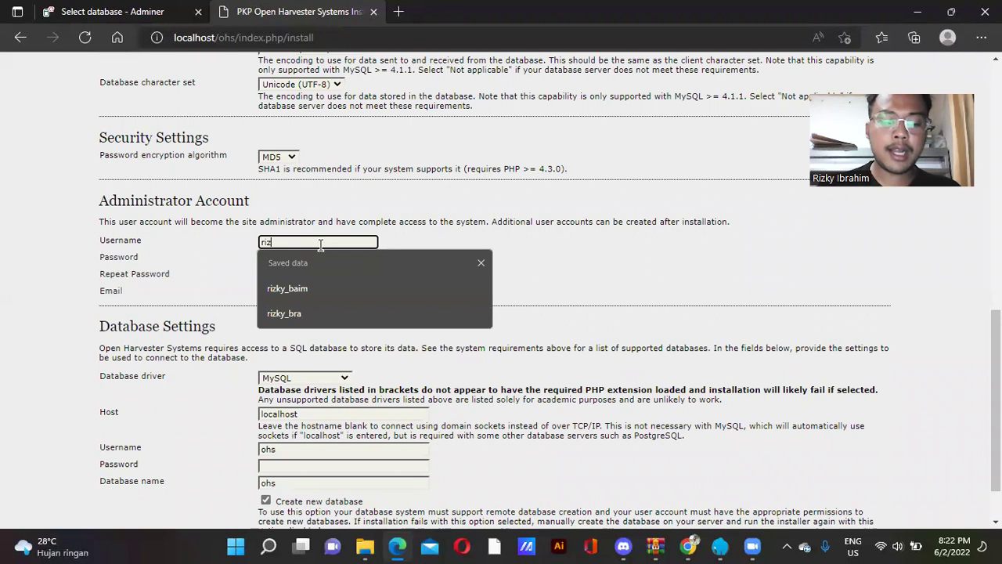
pyautogui.write('ky_brhm')
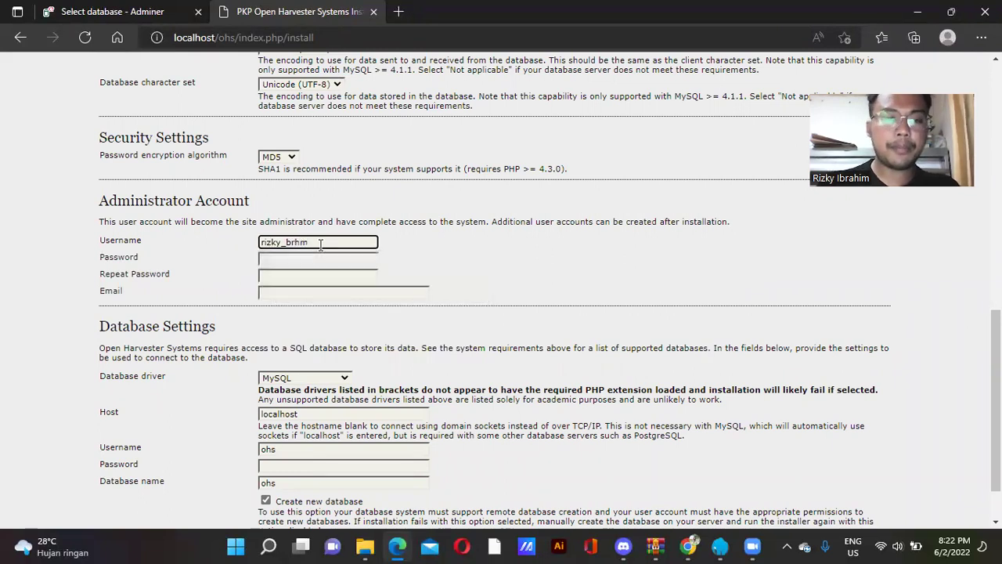
pyautogui.press('Tab')
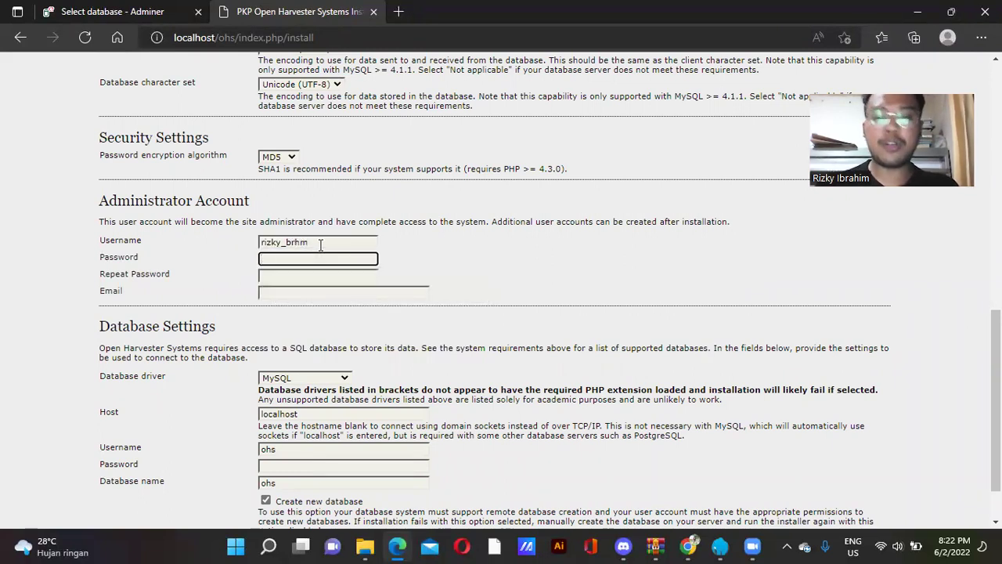
pyautogui.write('a')
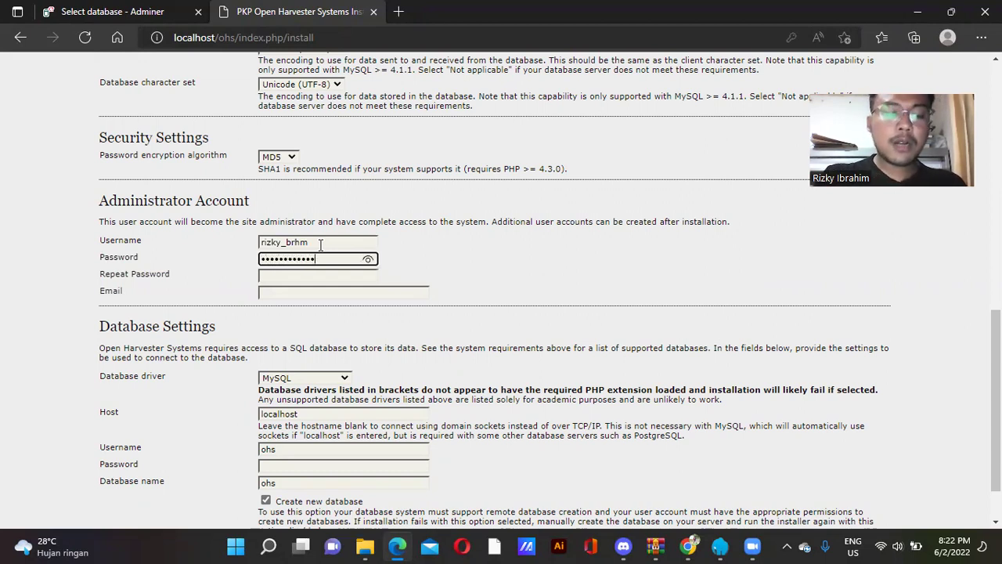
pyautogui.press('Tab')
pyautogui.write('a')
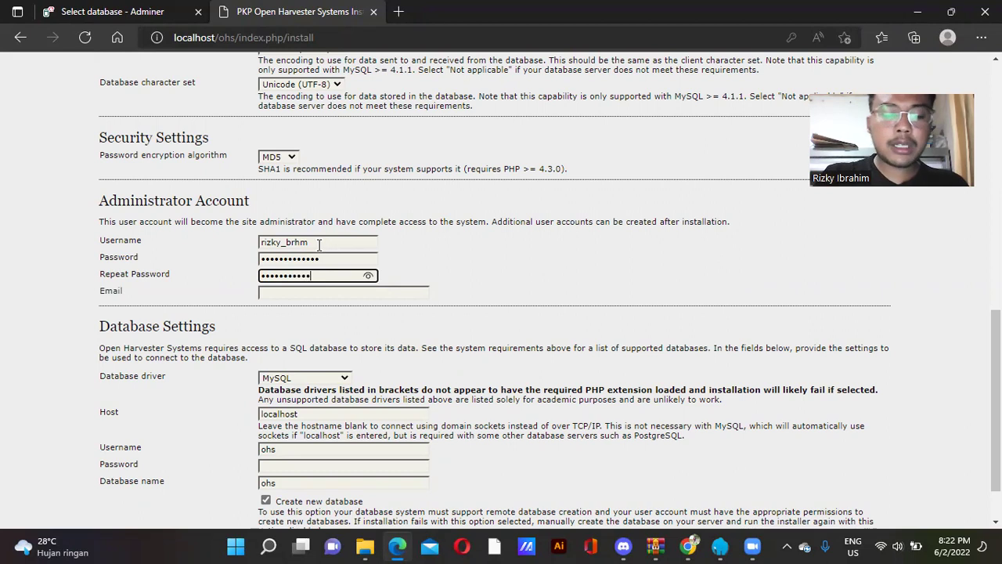
pyautogui.click(369, 276)
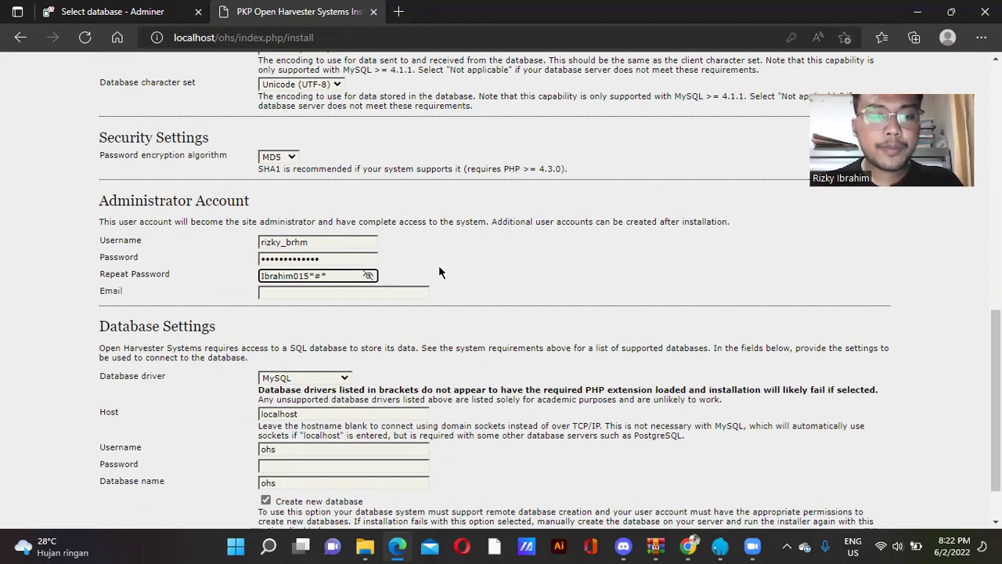
pyautogui.click(419, 292)
pyautogui.click(374, 333)
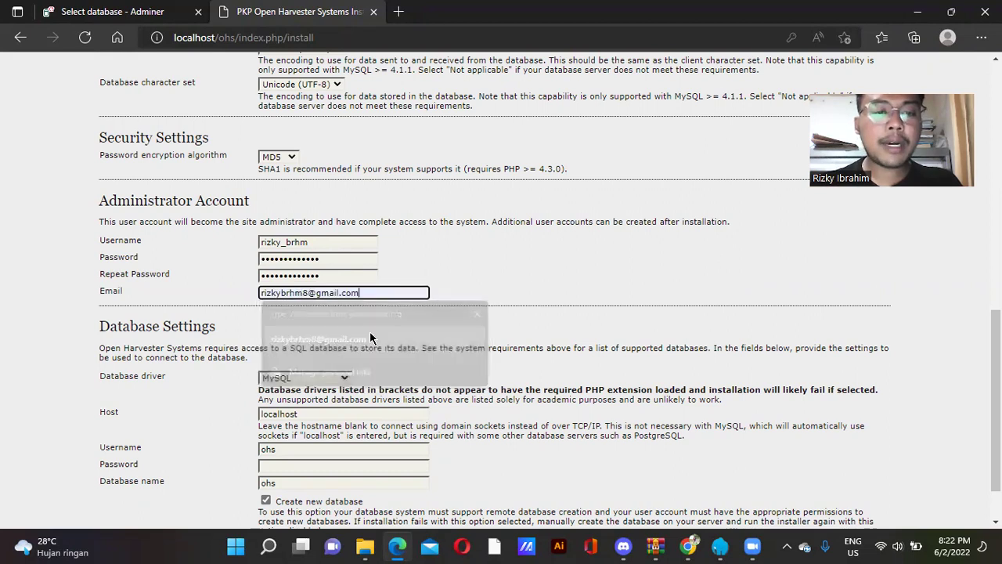
# Step: Replace the username in the Database Settings with the database account's username
pyautogui.scroll(-1, 344, 368)
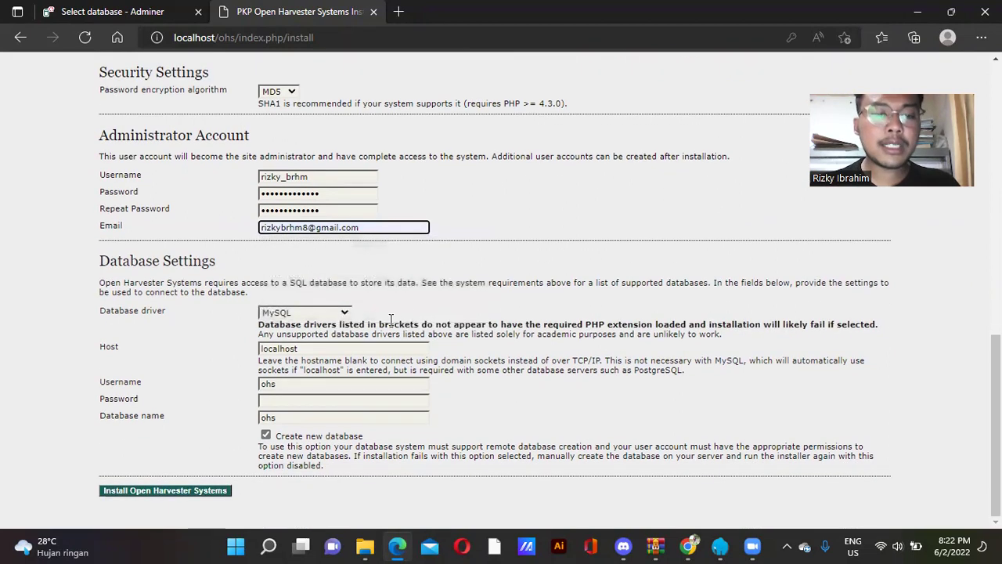
pyautogui.click(315, 383)
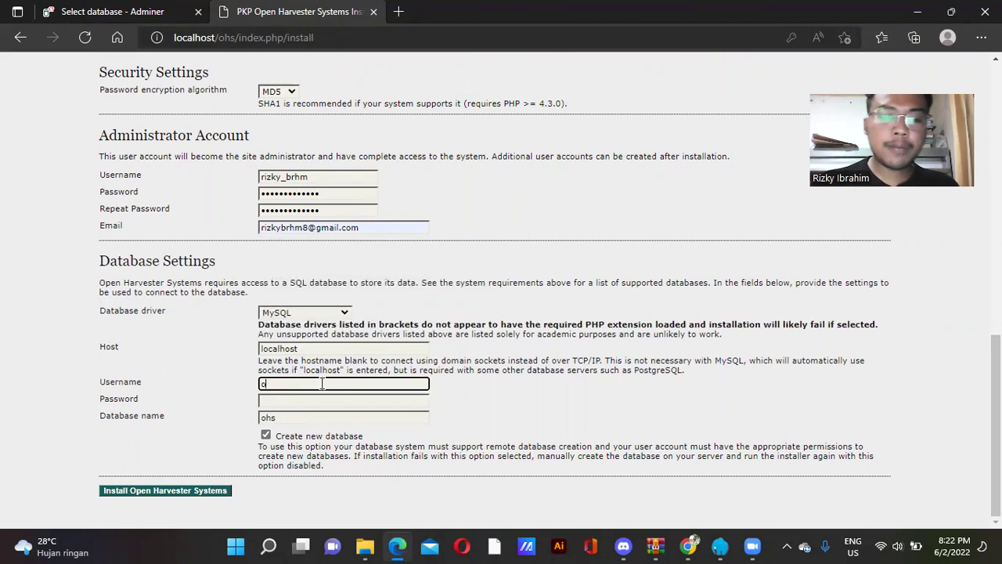
pyautogui.click(356, 382)
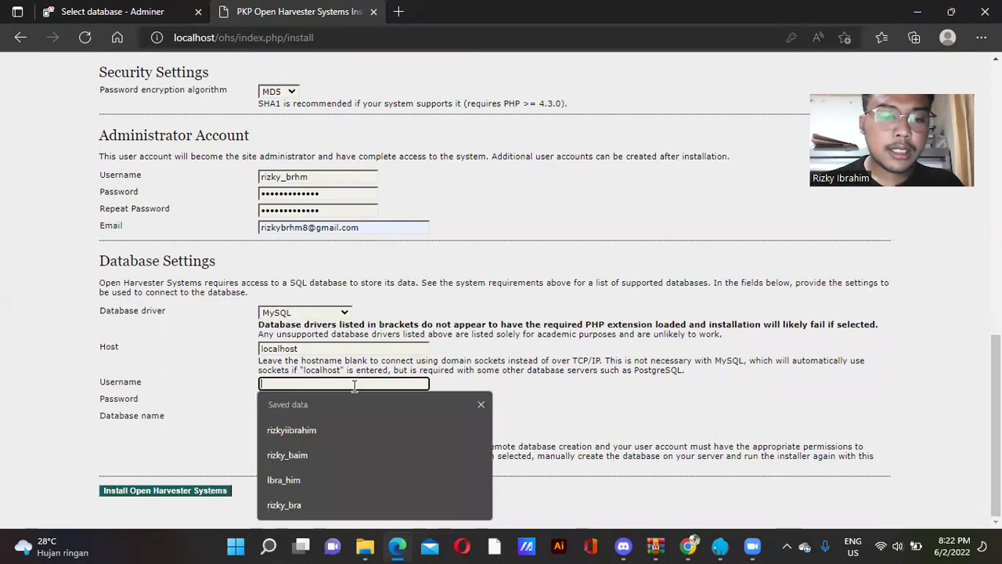
pyautogui.press('Down')
pyautogui.press('Up')
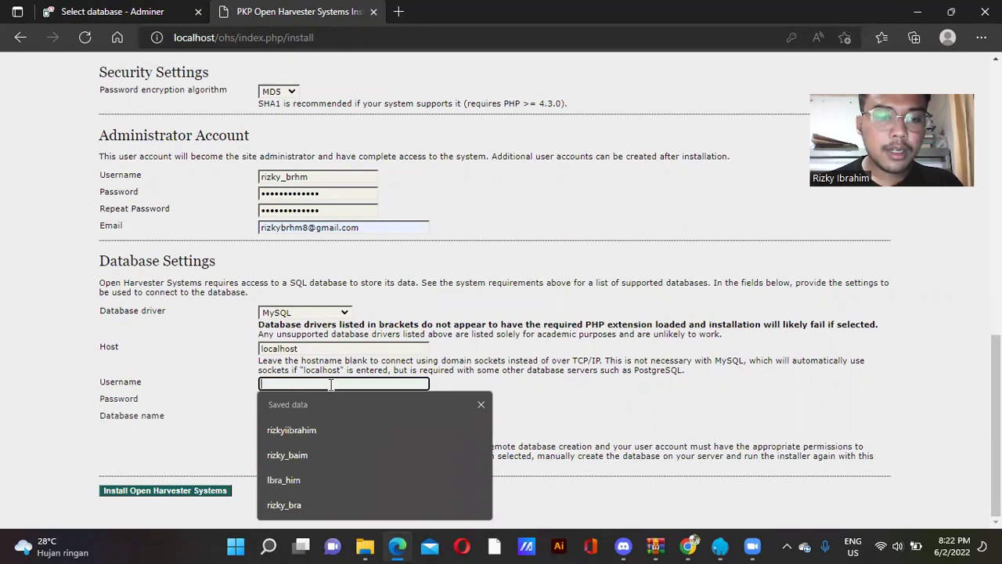
pyautogui.write('rizk')
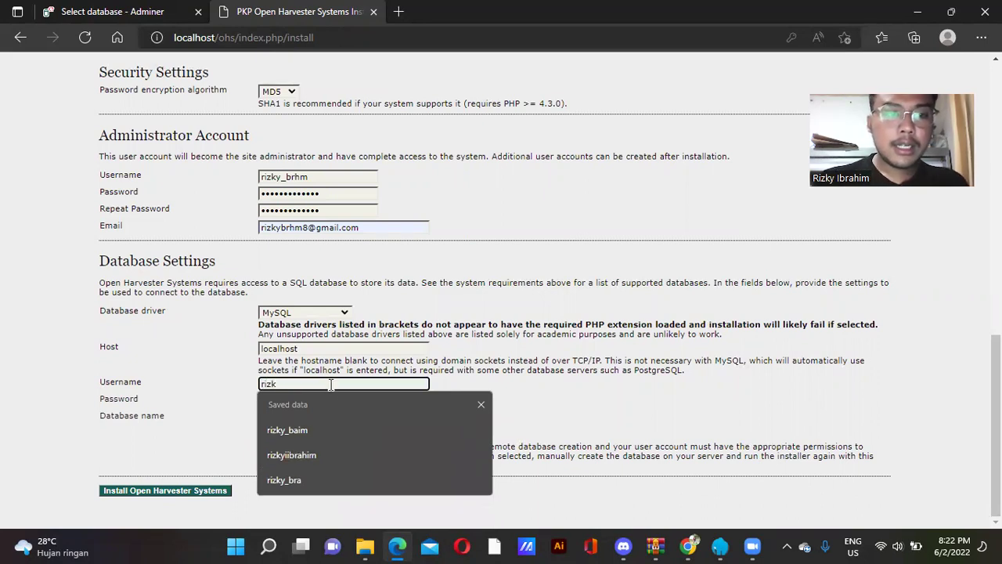
pyautogui.write('y_brhm')
pyautogui.press('Tab')
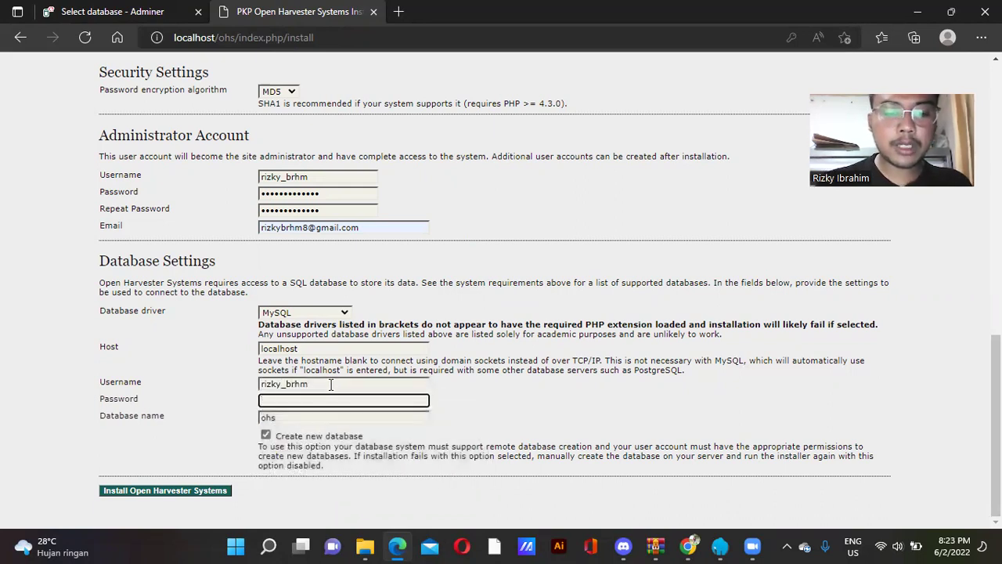
# Step: Fill in the saved database password and run the Open Harvester Systems installation
pyautogui.click(339, 401)
pyautogui.click(326, 445)
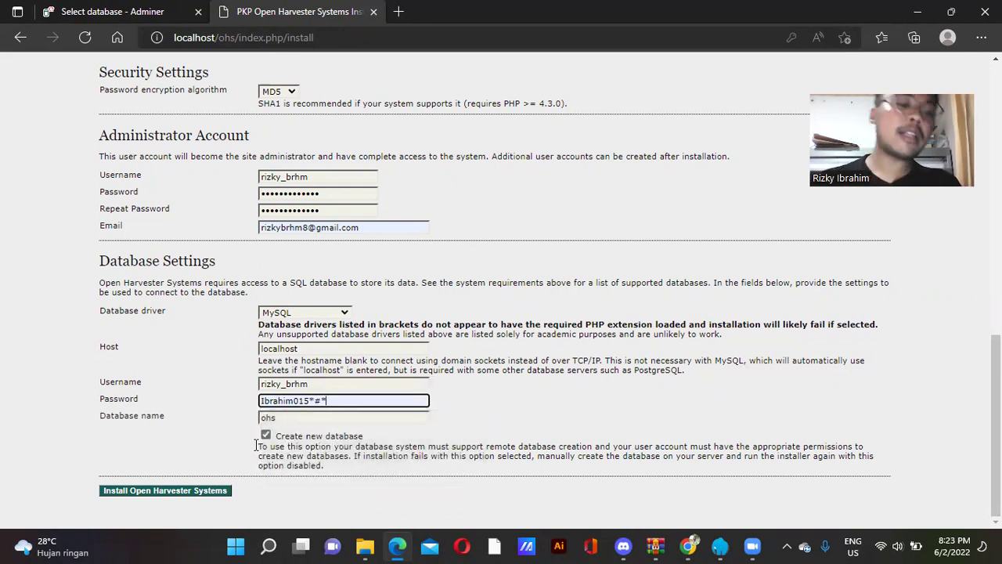
pyautogui.press('Return')
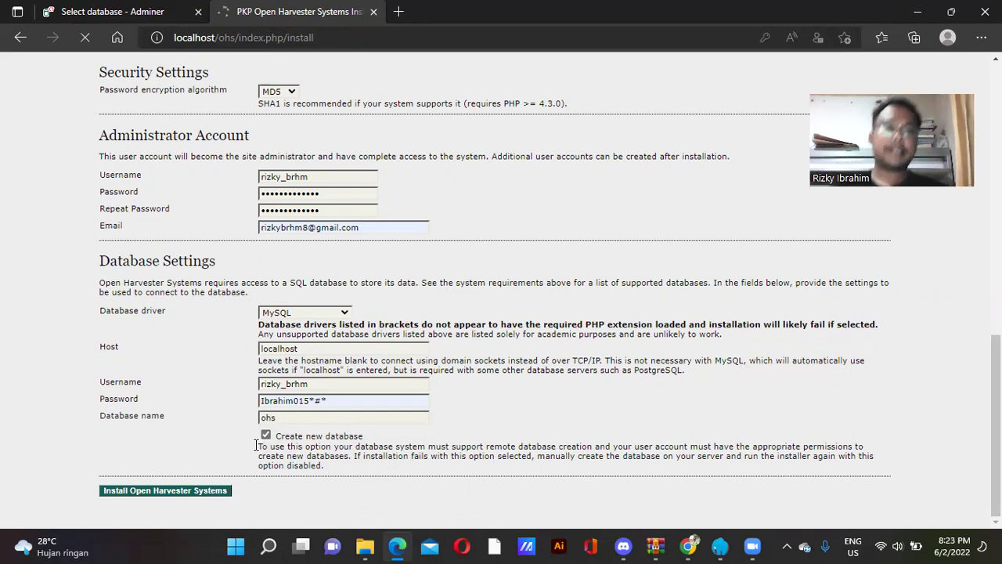
pyautogui.scroll(5, 368, 329)
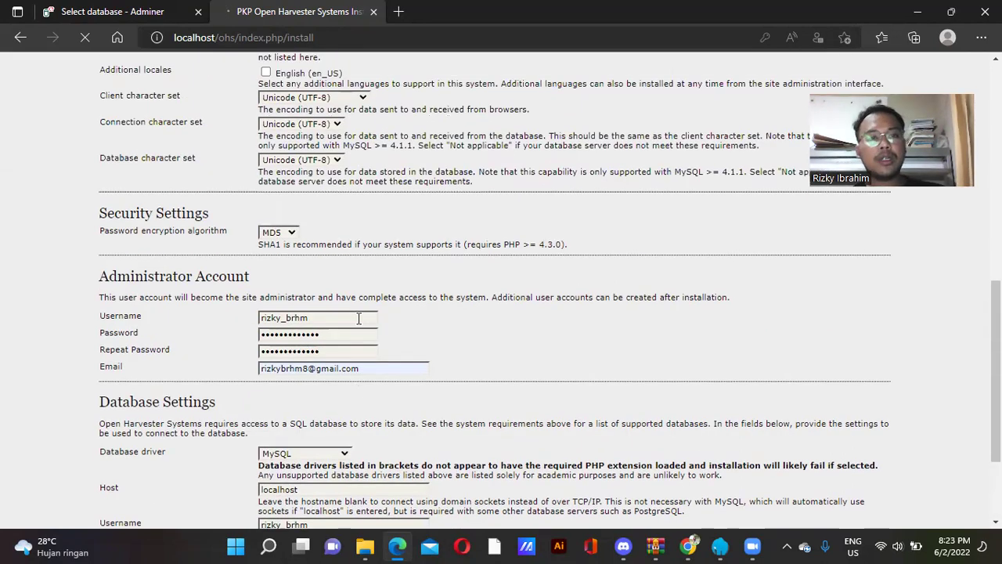
pyautogui.scroll(1, 359, 342)
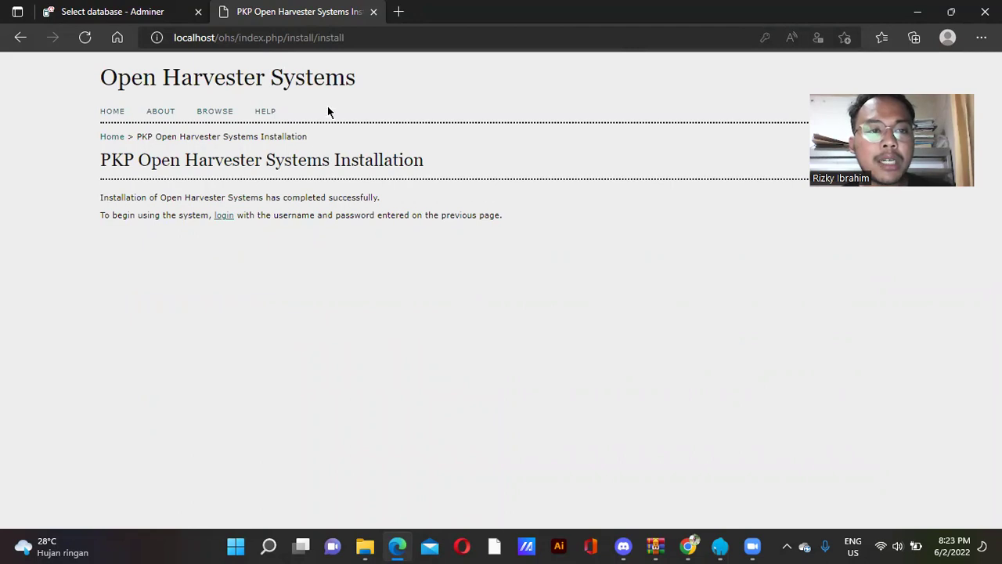
# Step: Follow the login link and enter the administrator's username and password on the Log In page
pyautogui.click(221, 216)
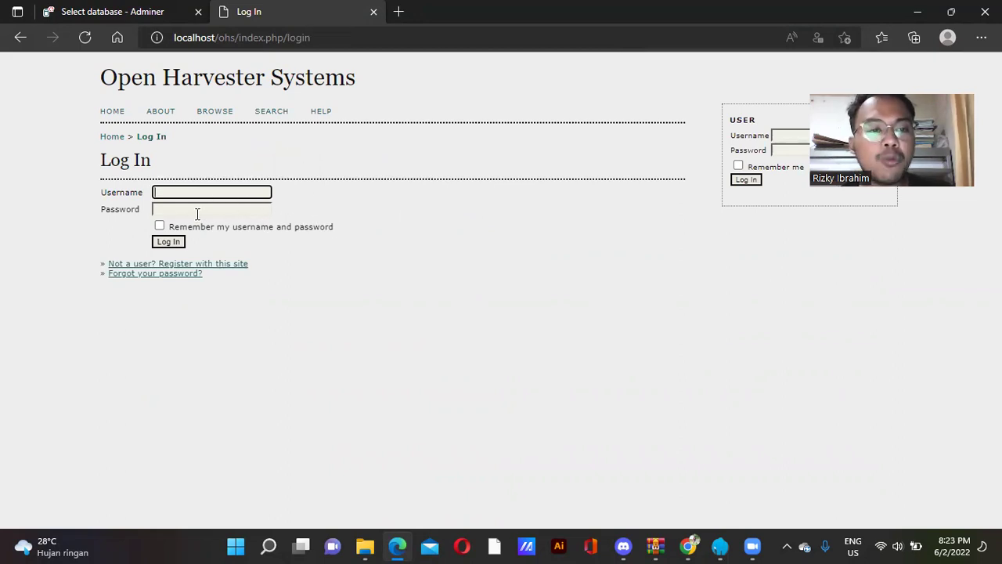
pyautogui.click(229, 191)
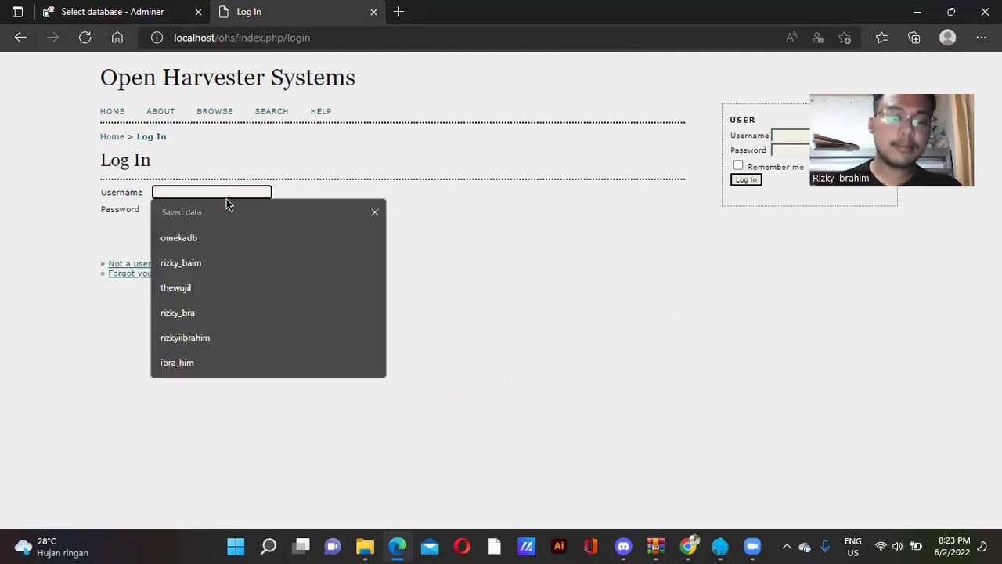
pyautogui.write('rizky')
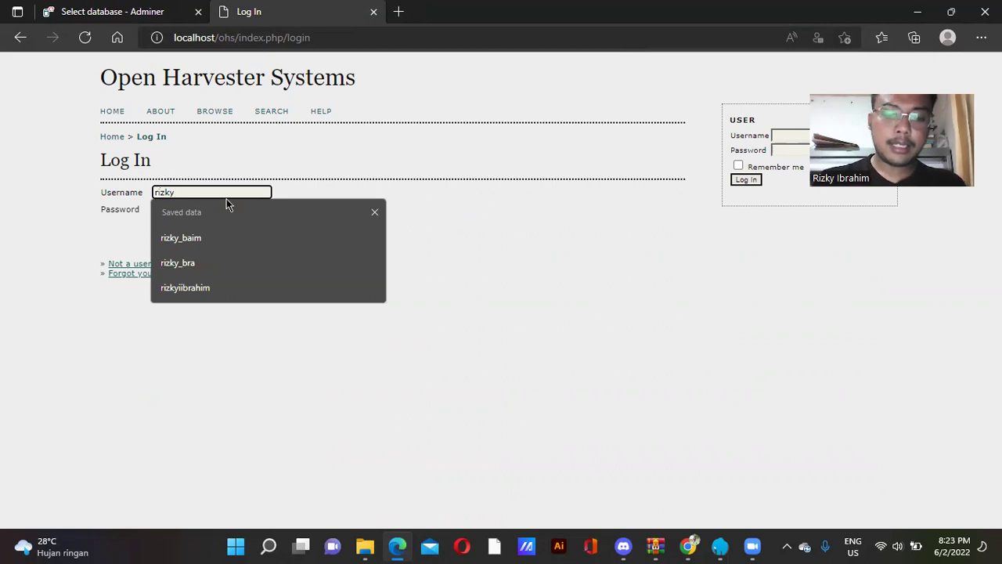
pyautogui.write('_brhm')
pyautogui.press('Tab')
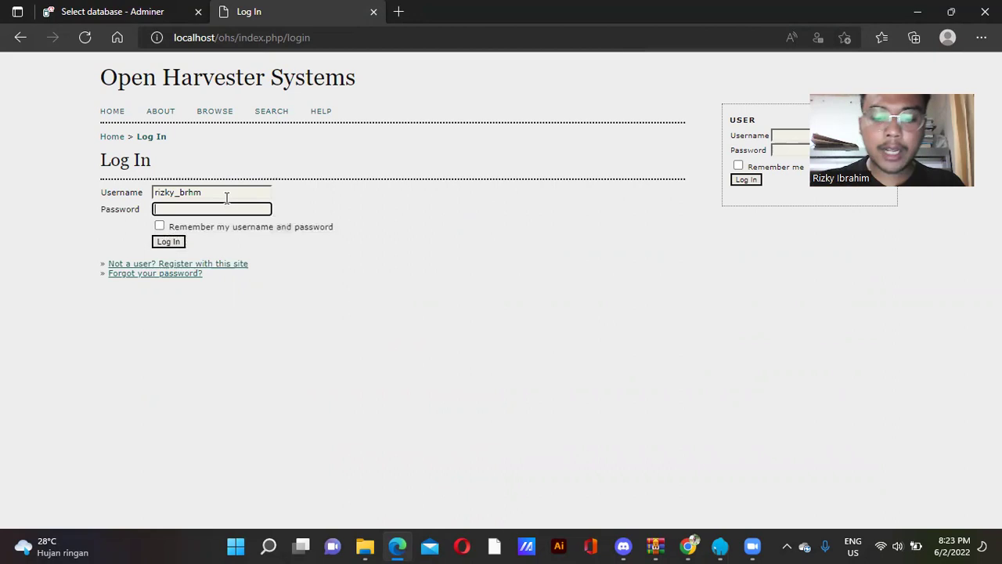
pyautogui.write('••••••')
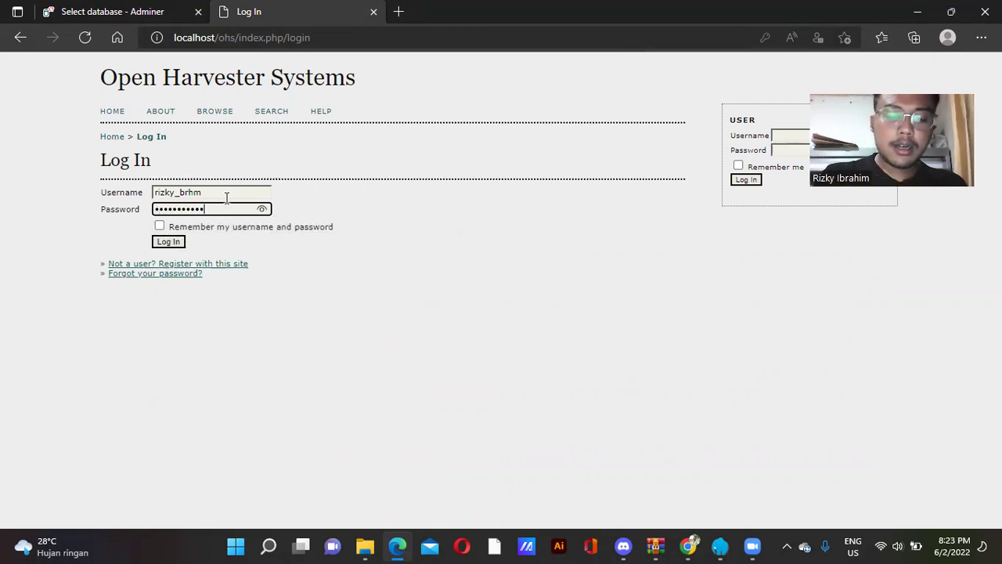
pyautogui.write('•')
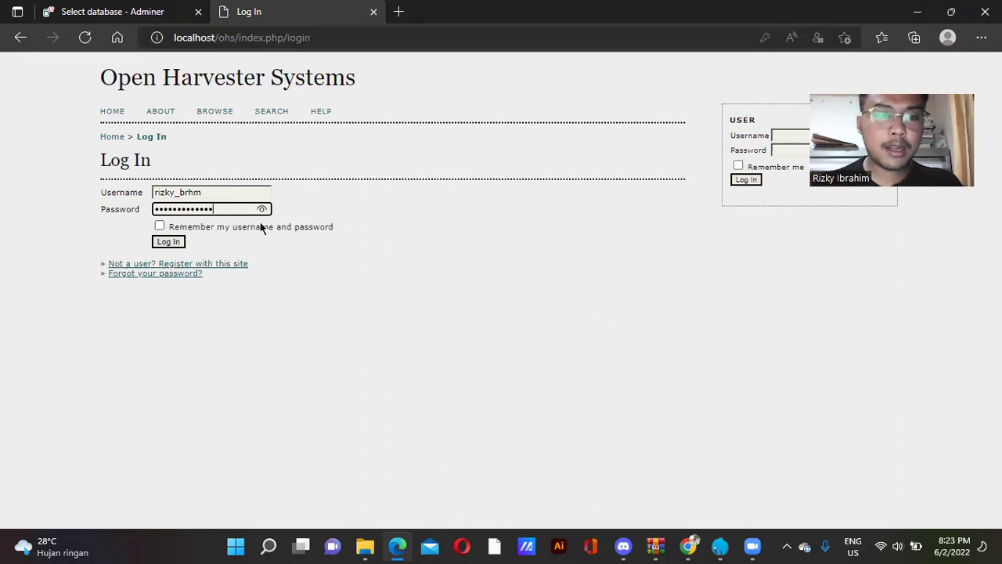
# Step: Enable remembering the username and password, log in, and open the Site Administration page
pyautogui.click(262, 208)
pyautogui.click(193, 226)
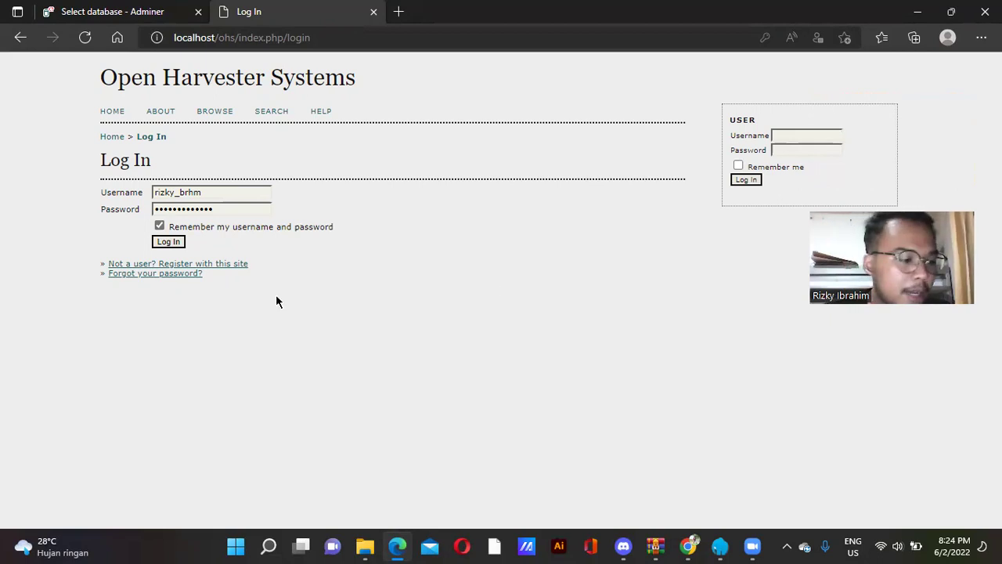
pyautogui.click(166, 244)
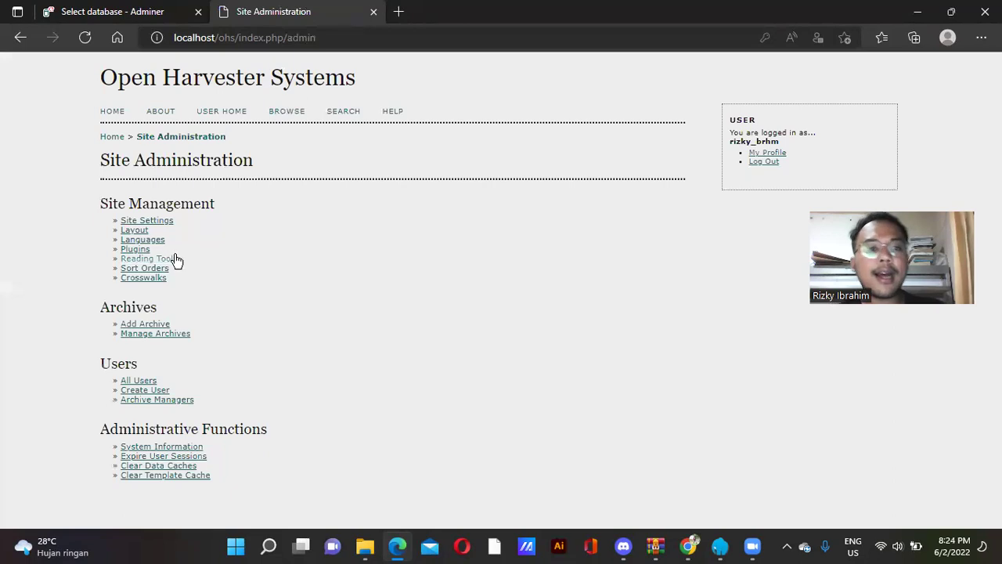
pyautogui.click(197, 141)
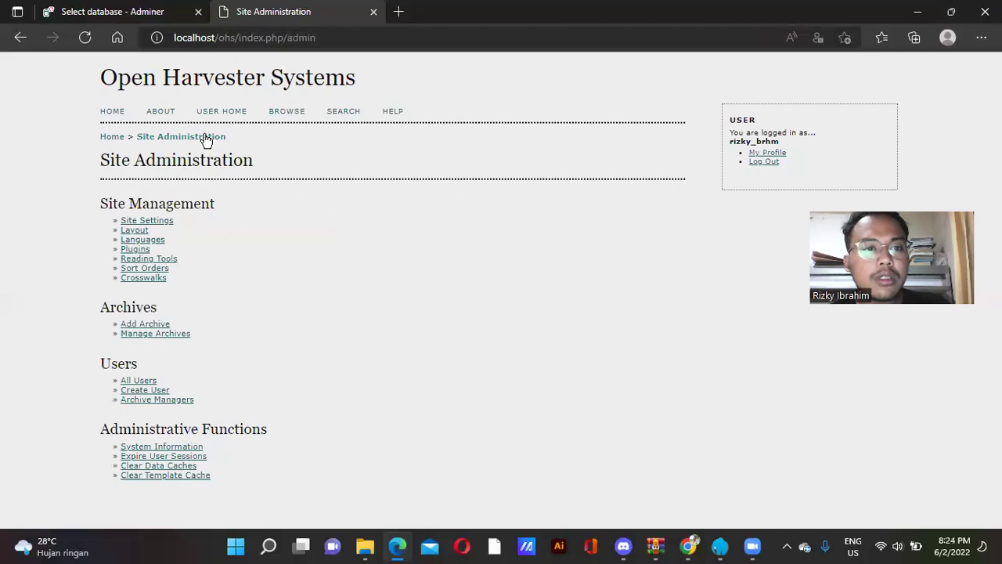
# Step: Replace the site title in Site Settings with the owner's full name and student number, and save the settings
pyautogui.click(205, 139)
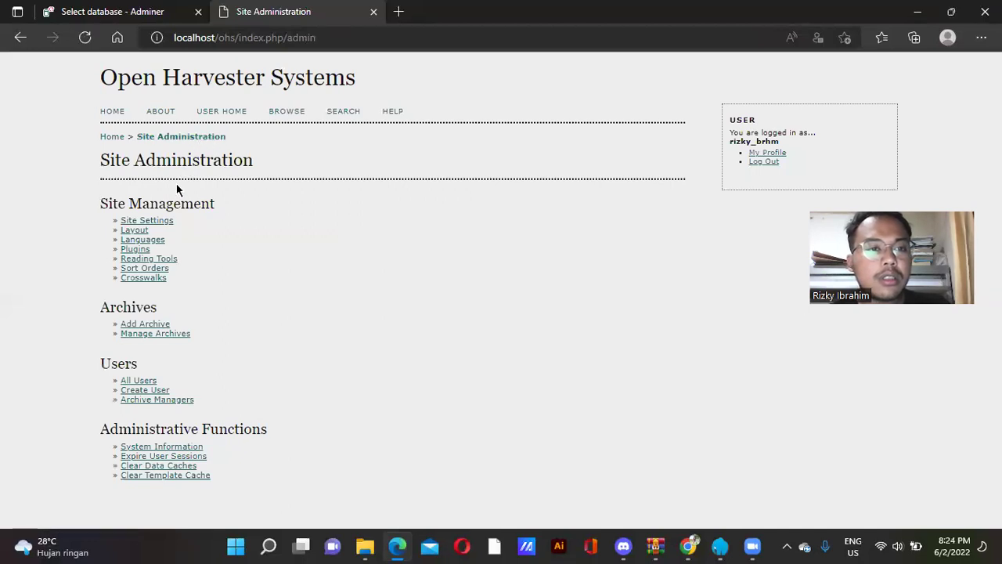
pyautogui.click(163, 223)
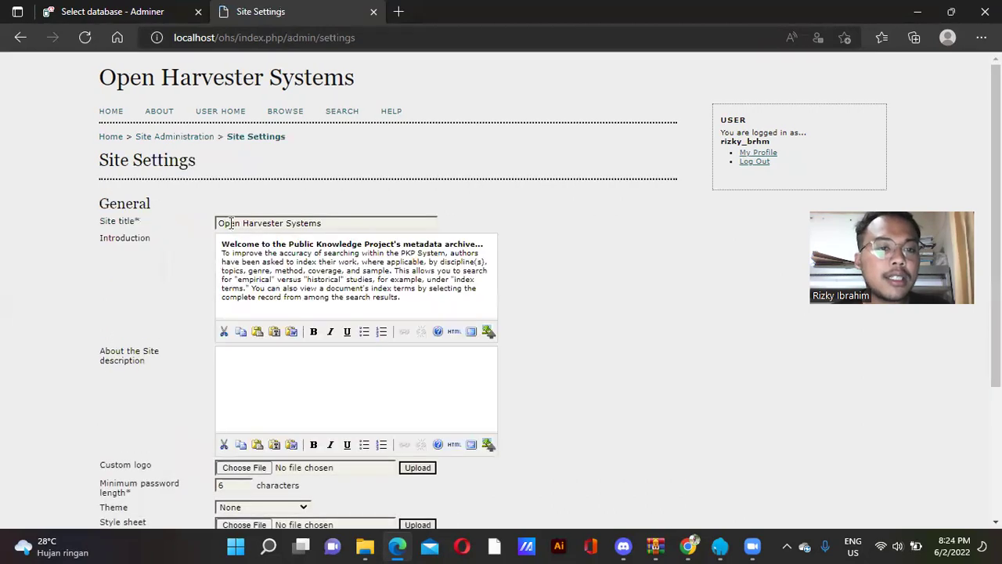
pyautogui.moveTo(333, 222); pyautogui.dragTo(210, 223)
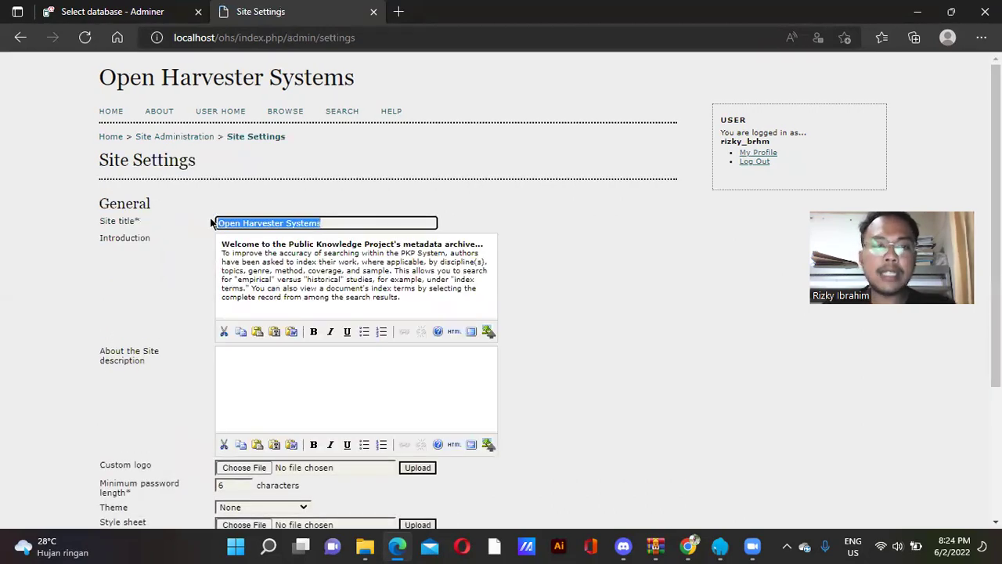
pyautogui.press('BackSpace')
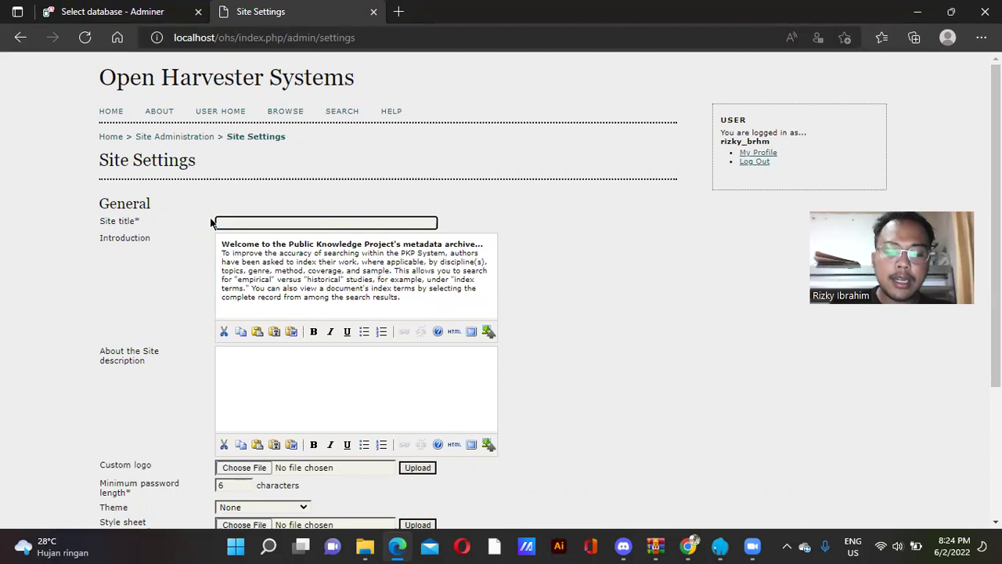
pyautogui.write('M')
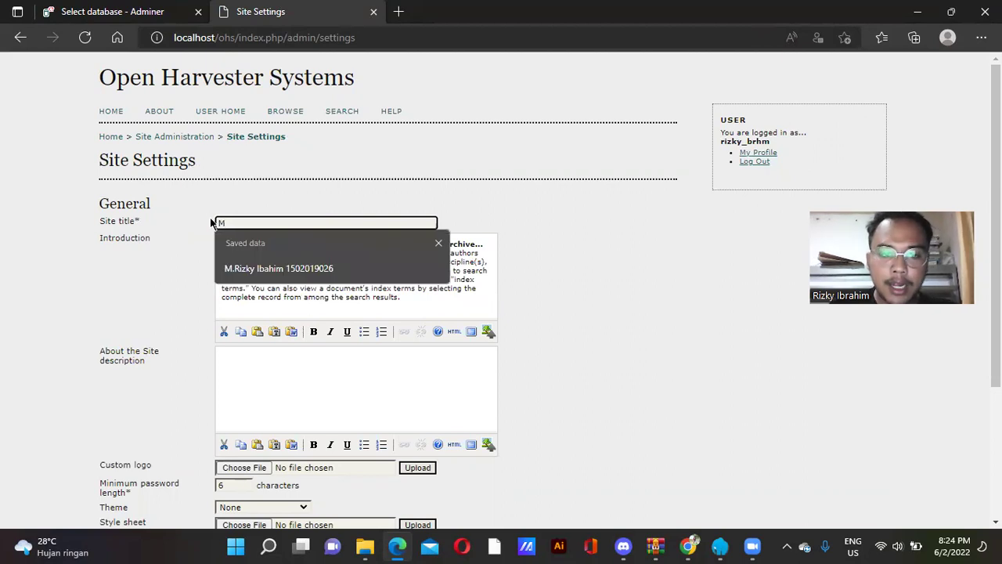
pyautogui.click(232, 265)
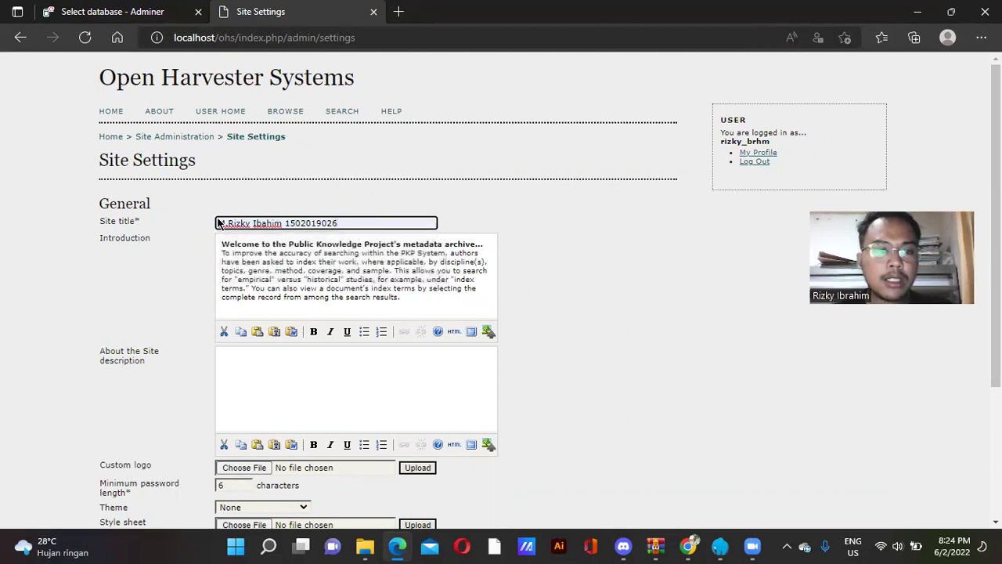
pyautogui.scroll(-3, 219, 223)
pyautogui.click(114, 473)
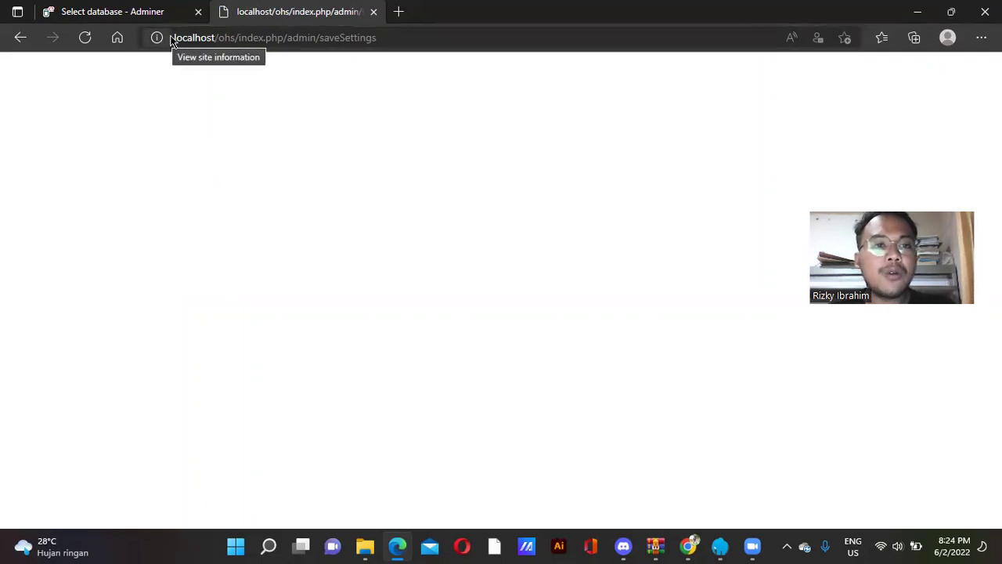
# Step: Load the harvester's home page at localhost/ohs in a new browser tab
pyautogui.moveTo(171, 38); pyautogui.dragTo(235, 47)
pyautogui.hotkey('ctrl', 'c')
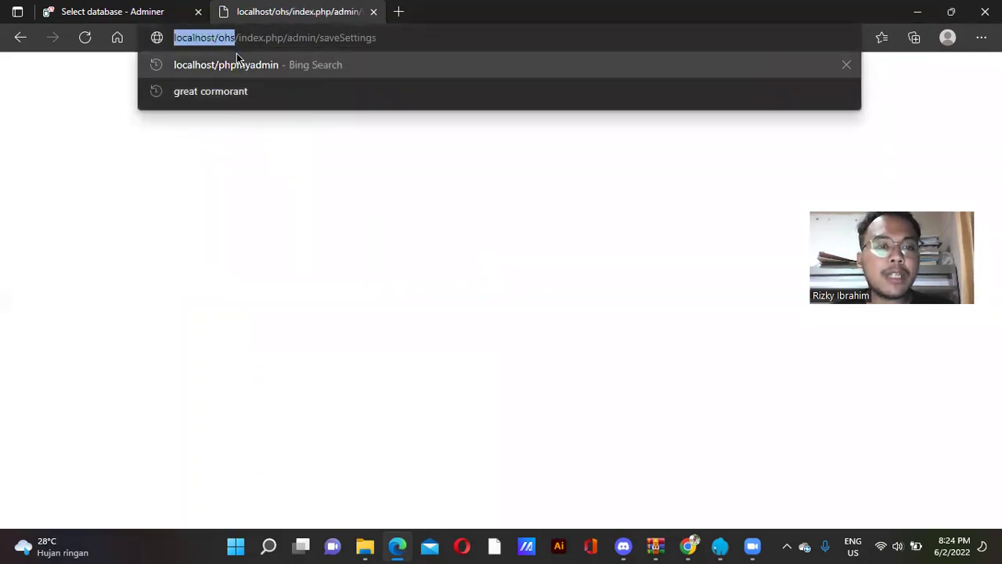
pyautogui.click(400, 12)
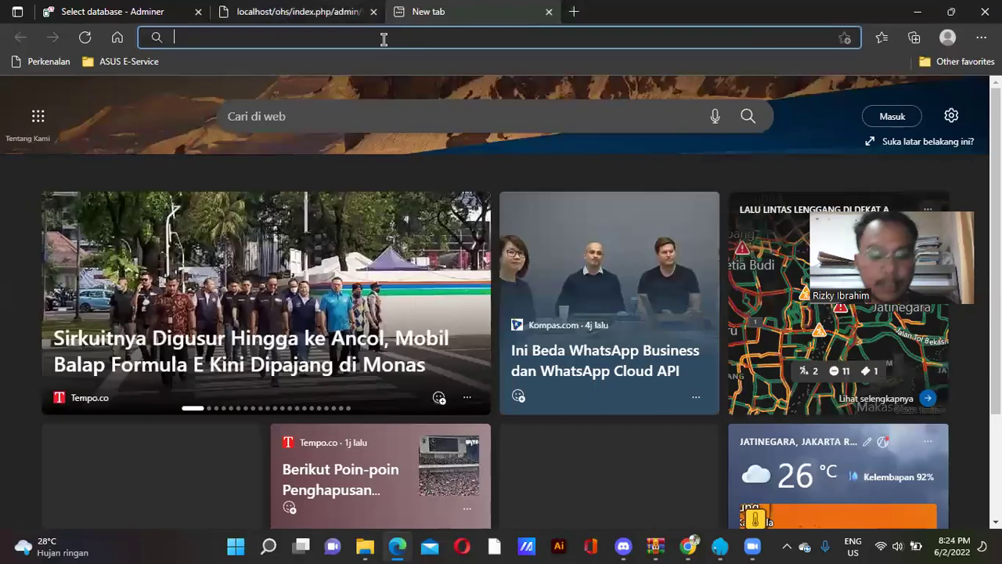
pyautogui.hotkey('ctrl', 'v')
pyautogui.press('Return')
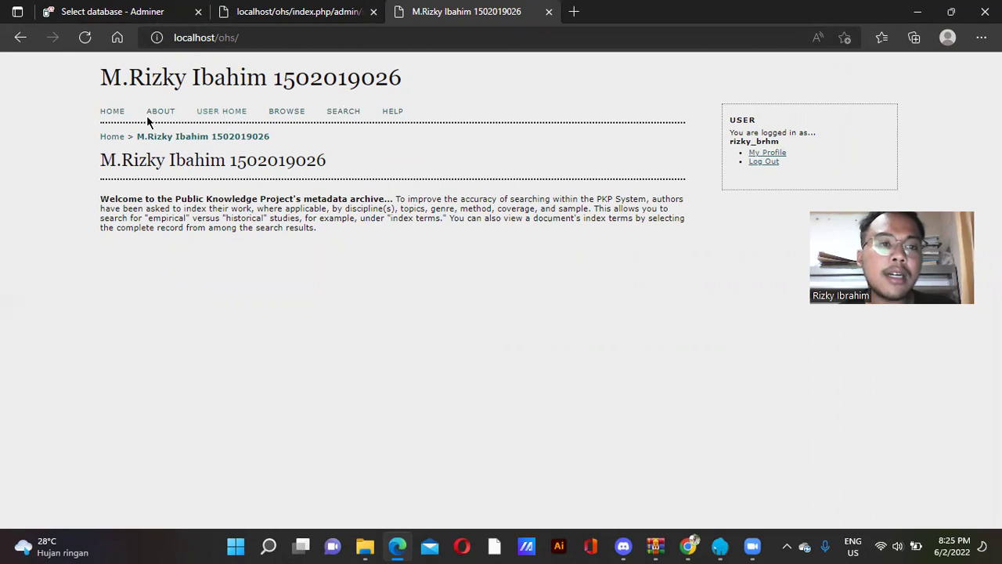
# Step: Open the Add Archive form from Site Administration and title the archive Jurnal Psikologi
pyautogui.click(205, 118)
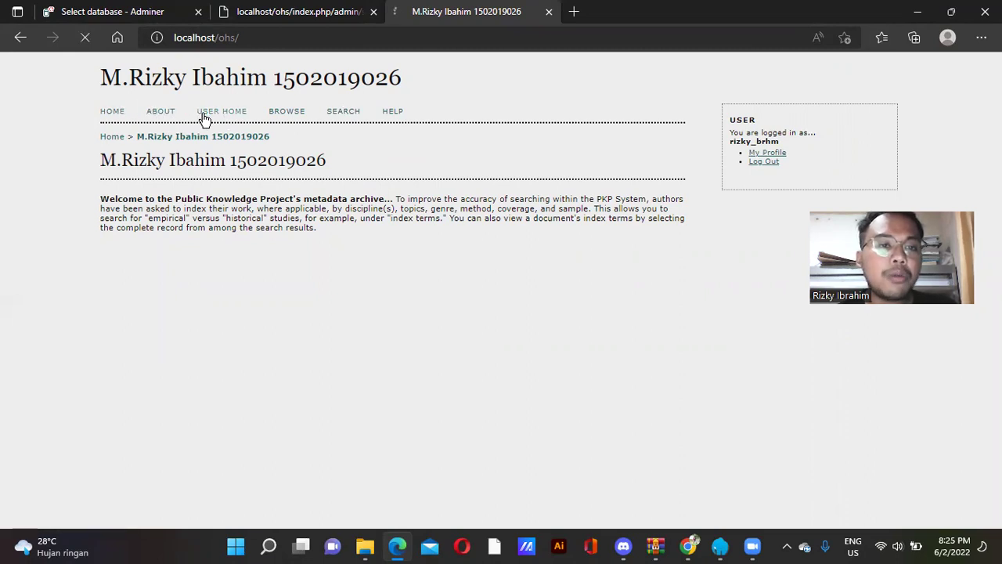
pyautogui.click(155, 217)
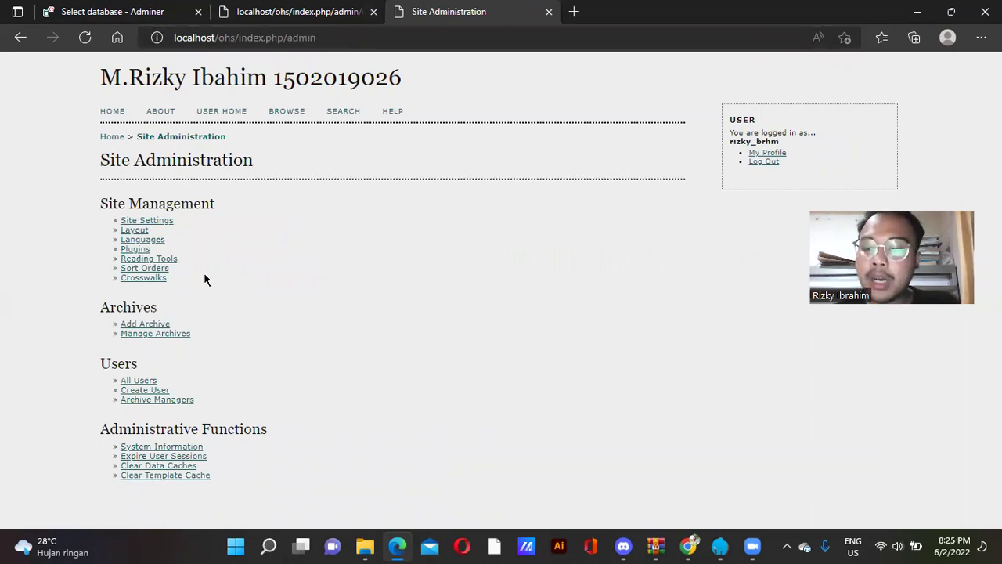
pyautogui.click(161, 333)
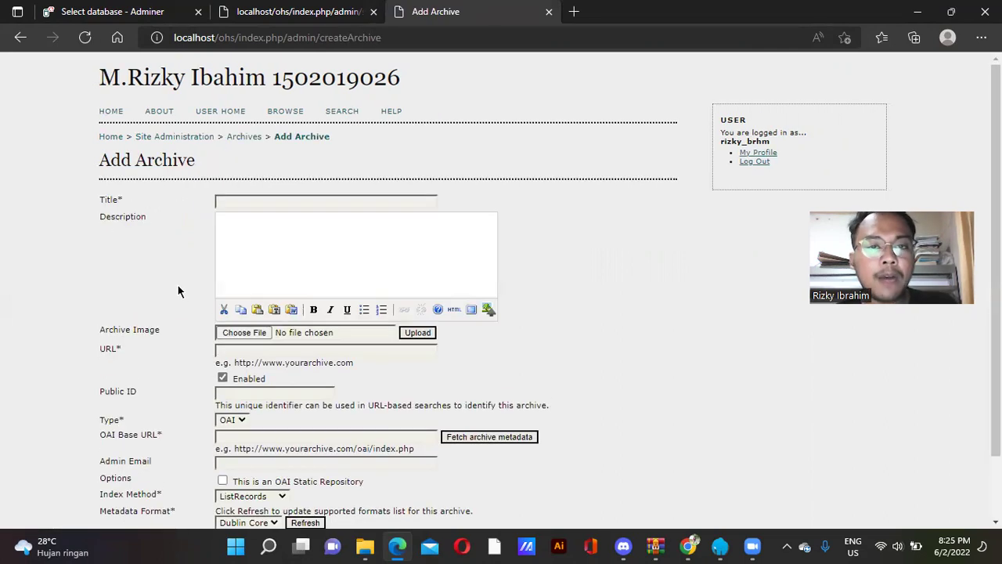
pyautogui.click(282, 202)
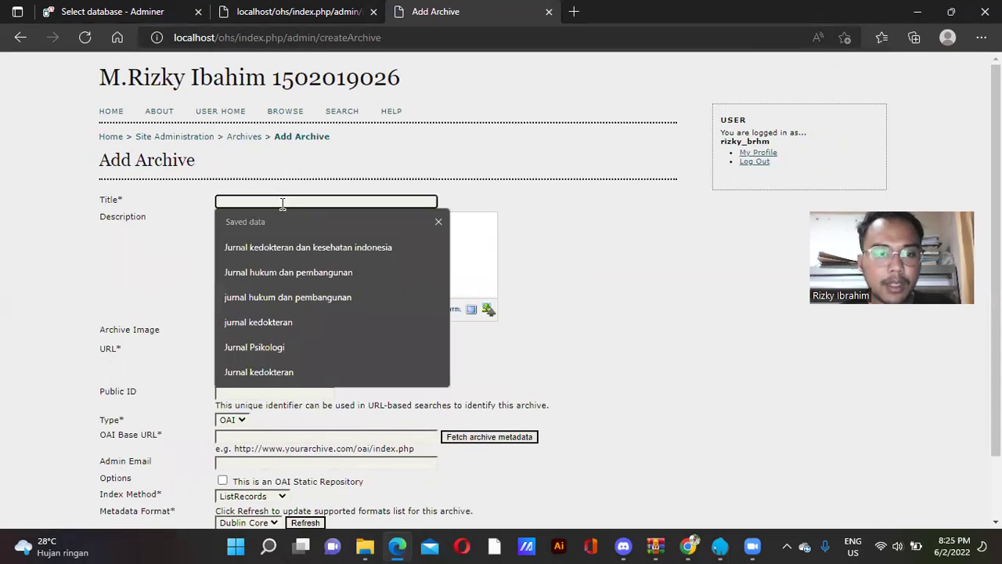
pyautogui.click(250, 348)
pyautogui.scroll(-1, 301, 296)
pyautogui.click(302, 281)
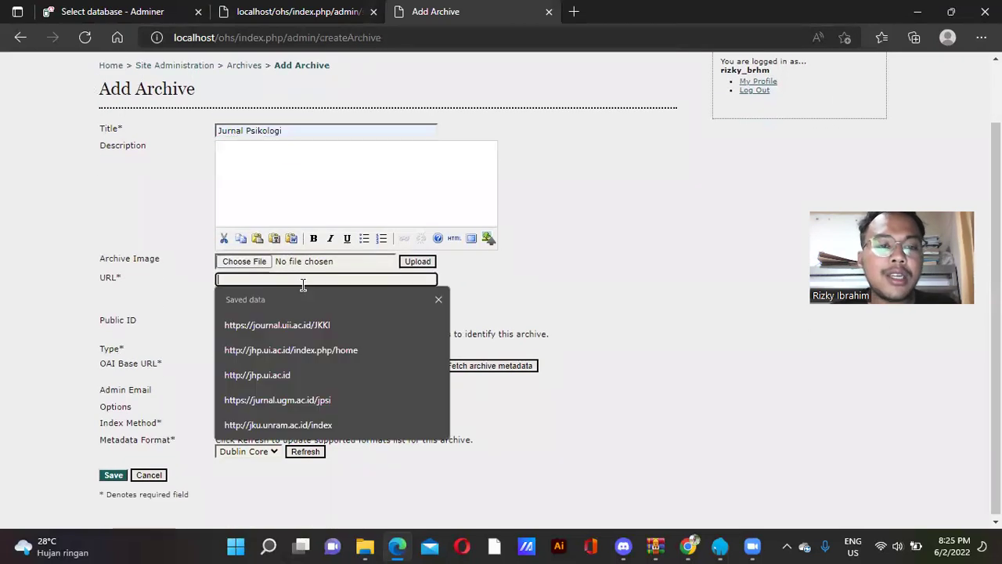
pyautogui.click(689, 546)
pyautogui.click(263, 13)
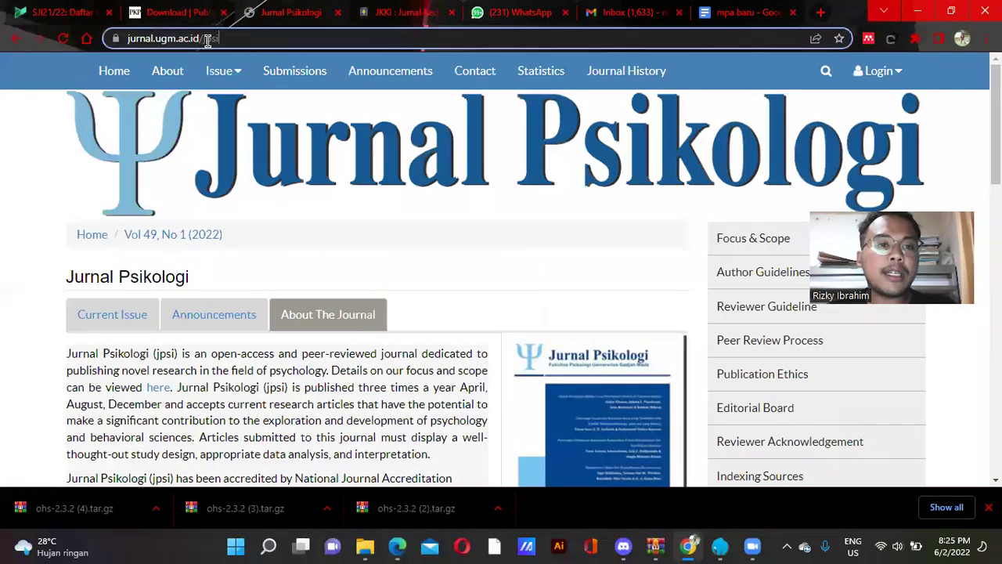
pyautogui.click(253, 38)
pyautogui.hotkey('ctrl', 'c')
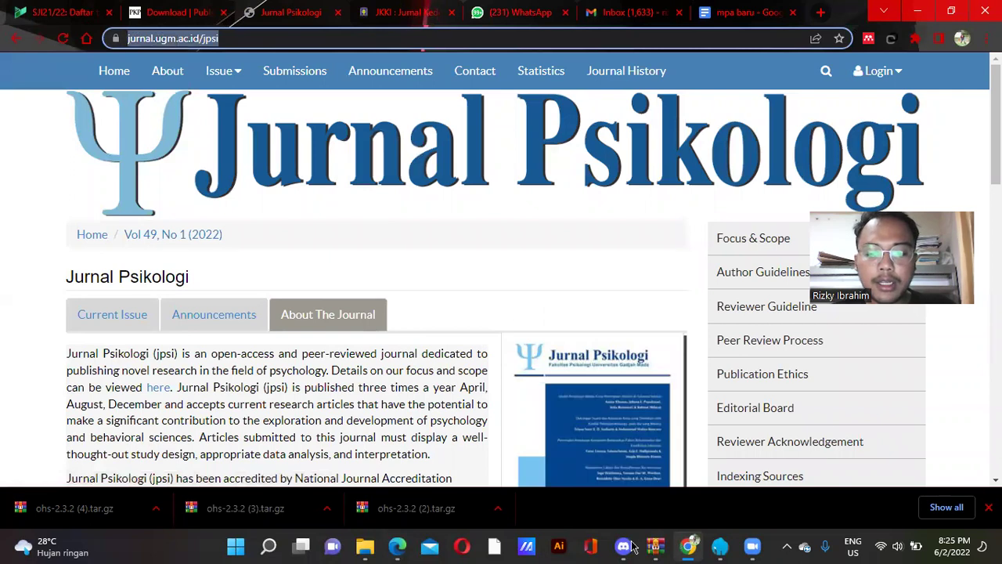
pyautogui.click(398, 545)
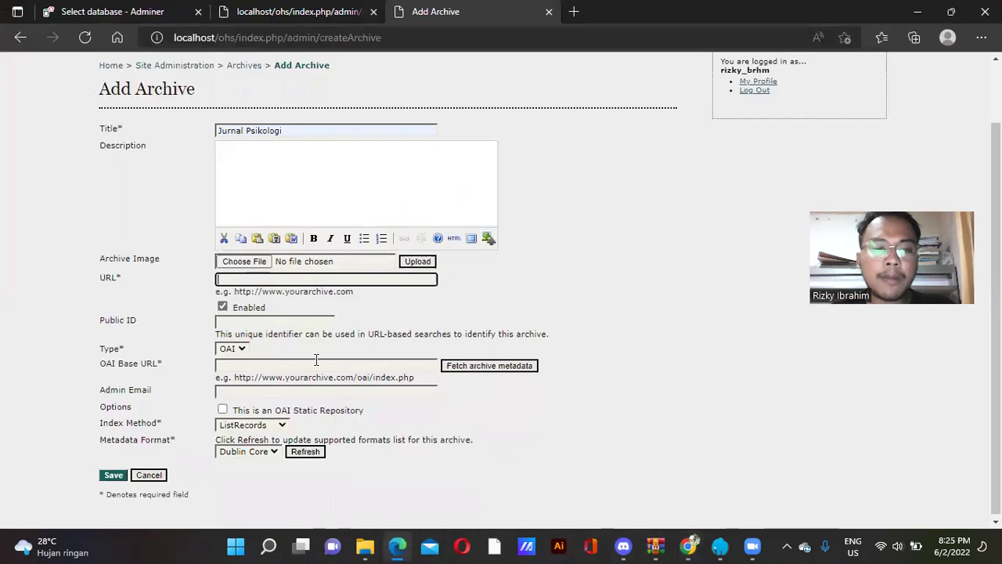
pyautogui.hotkey('ctrl', 'v')
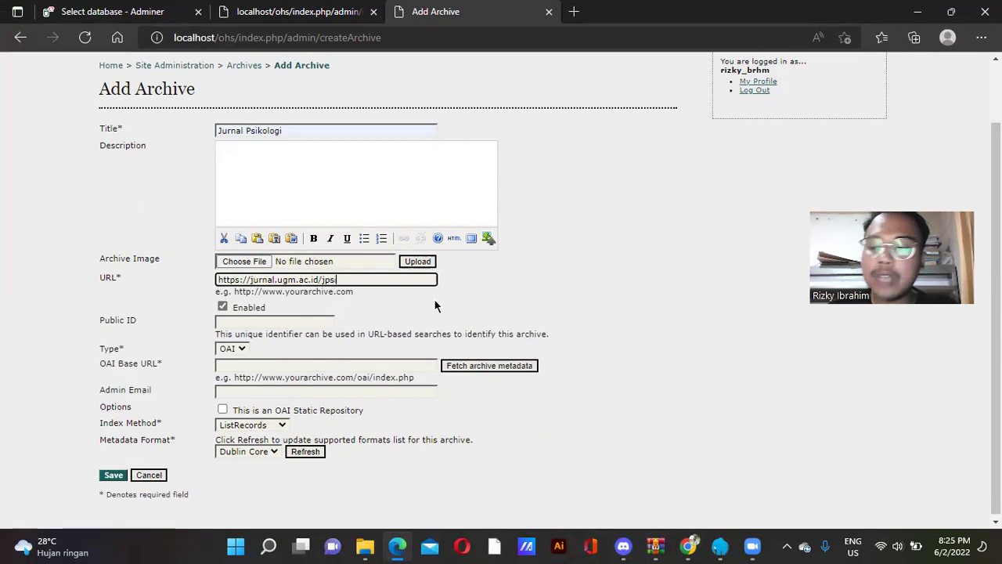
pyautogui.click(337, 365)
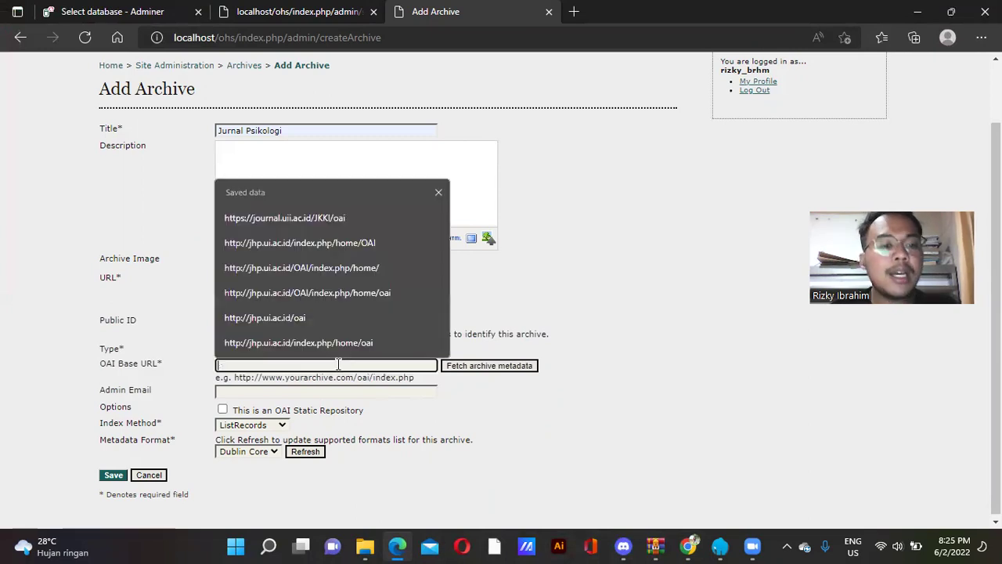
pyautogui.hotkey('ctrl', 'v')
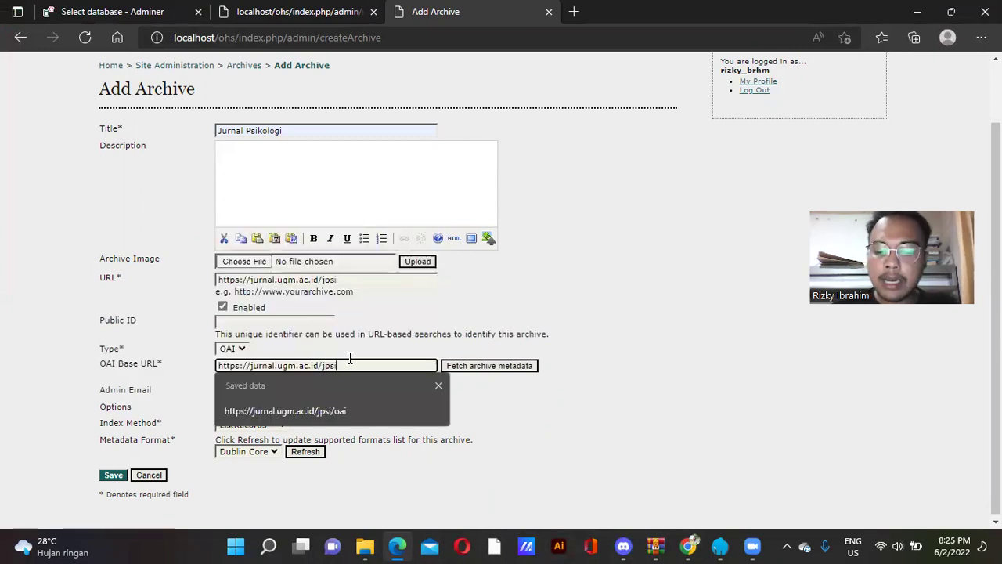
pyautogui.write('oai')
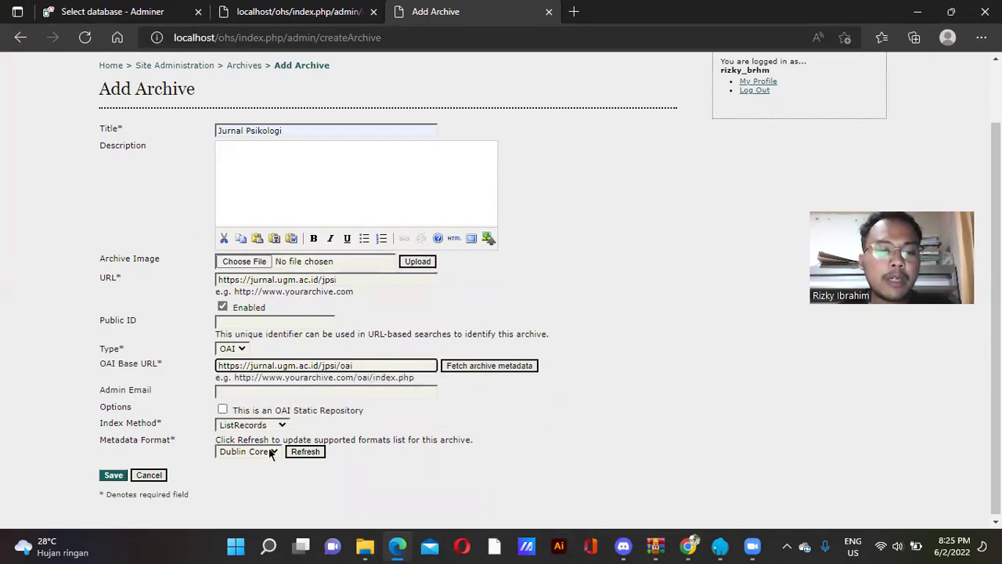
pyautogui.click(118, 474)
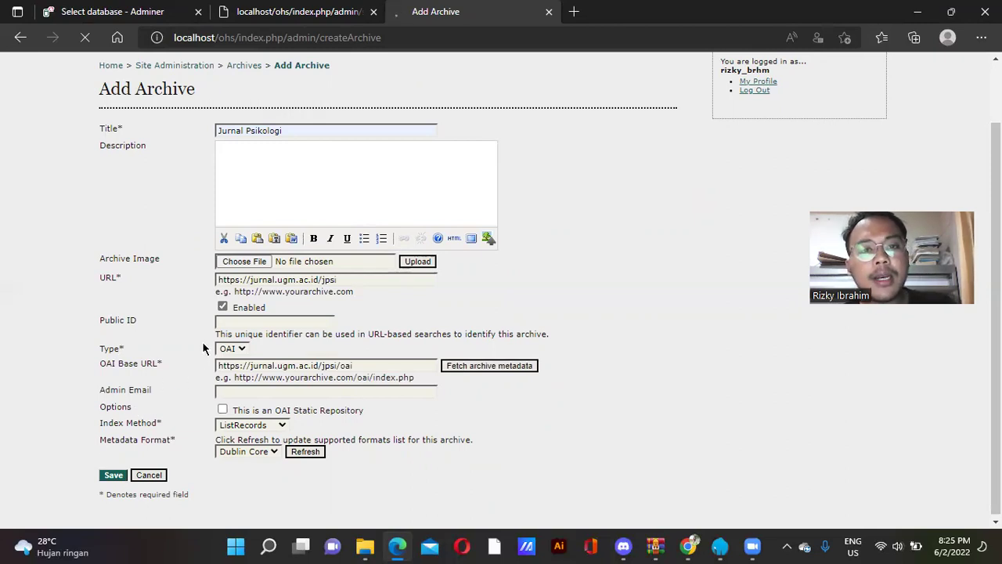
# Step: Close the leftover blank saveSettings browser tab and return to the archive page
pyautogui.scroll(1, 430, 279)
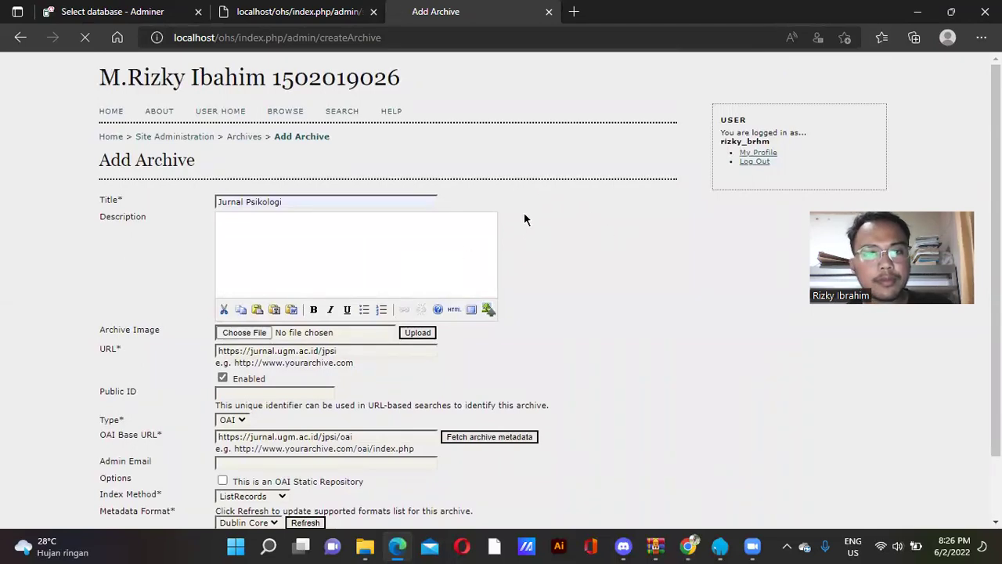
pyautogui.click(348, 11)
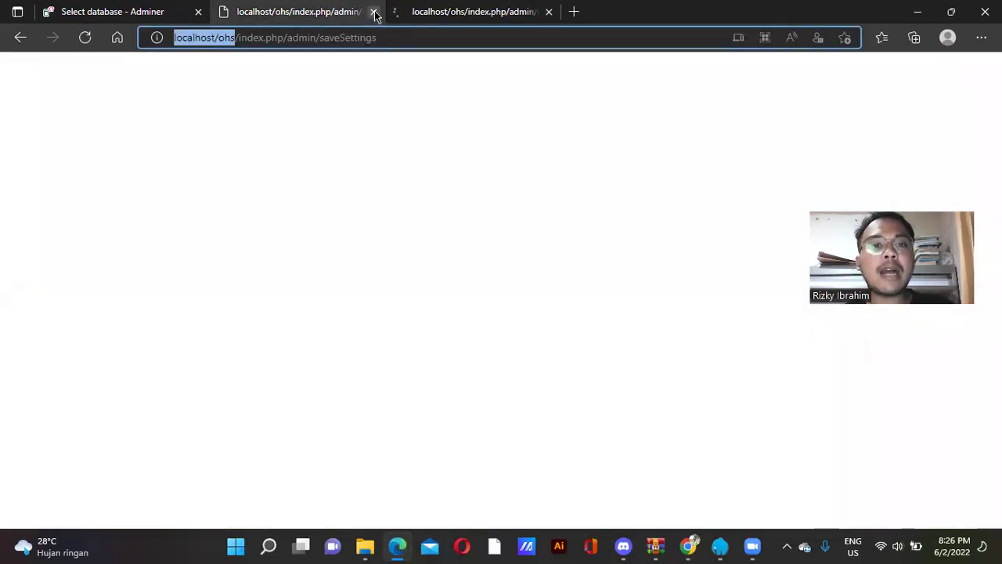
pyautogui.click(374, 11)
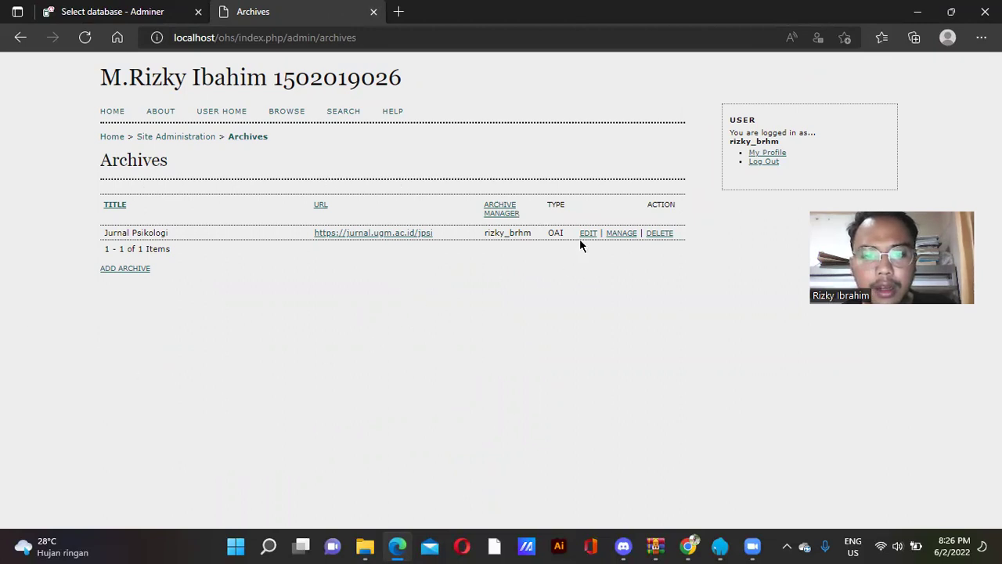
# Step: Look at the Manage Archive page for Jurnal Psikologi and check the archive's records through Browse
pyautogui.click(616, 234)
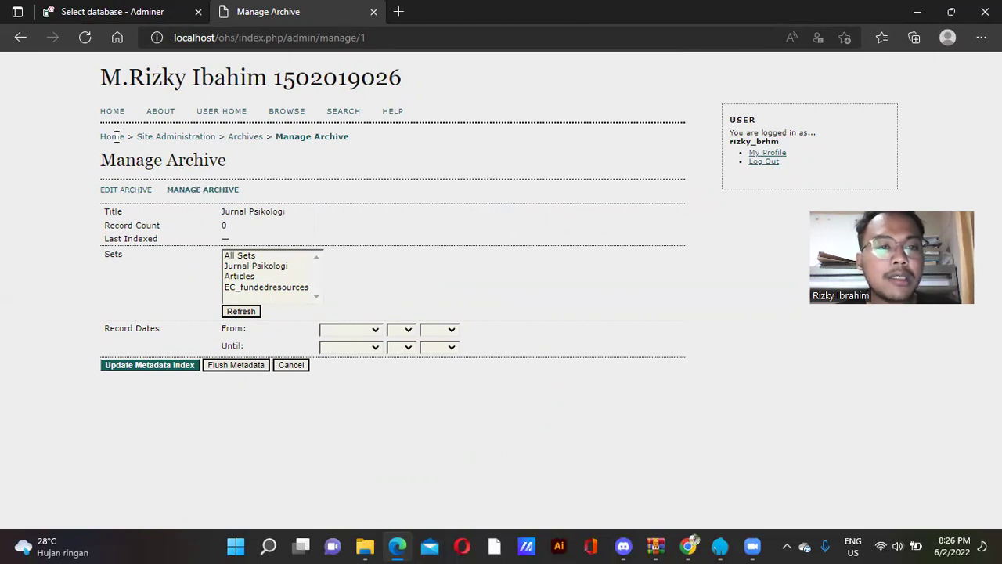
pyautogui.click(20, 37)
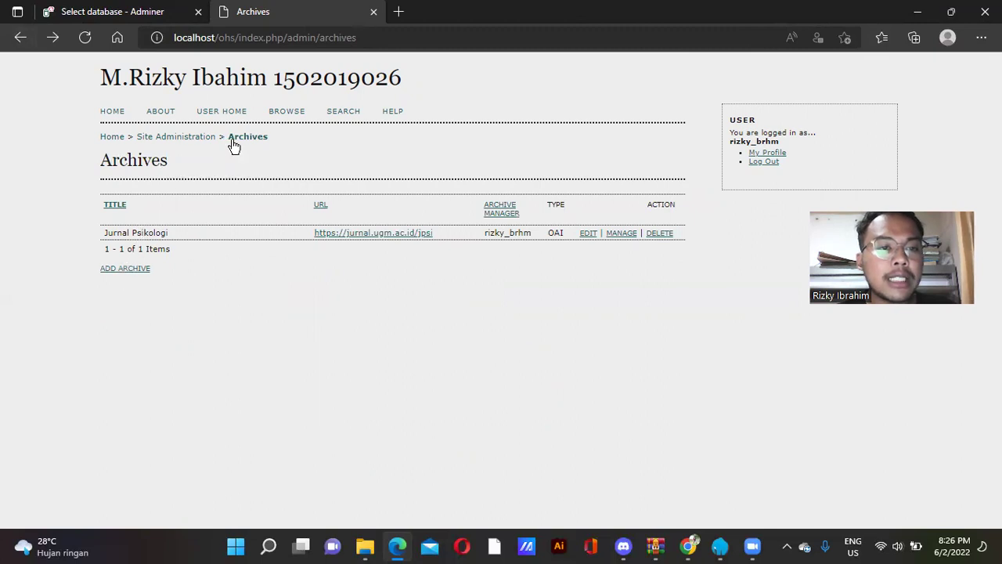
pyautogui.click(276, 115)
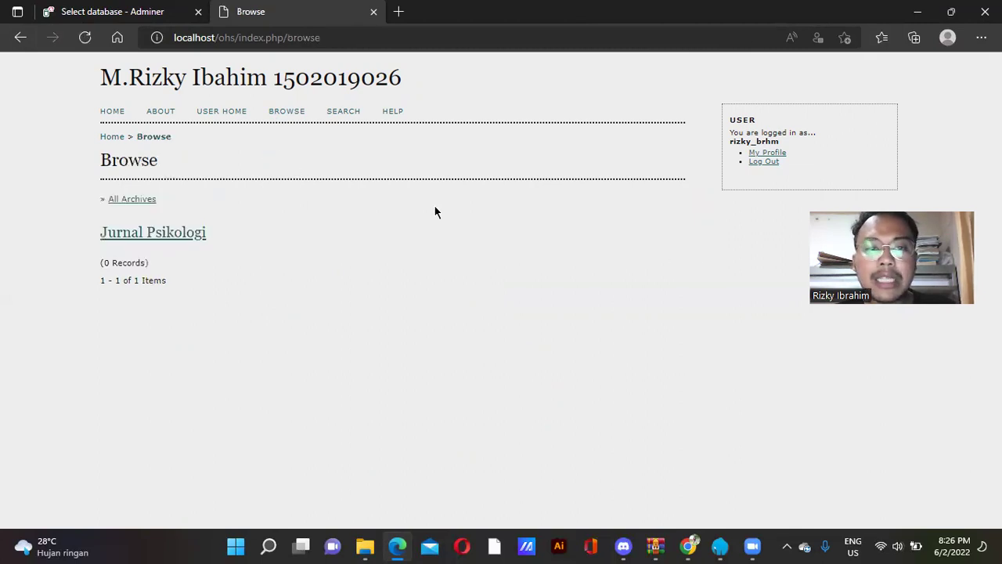
pyautogui.click(162, 237)
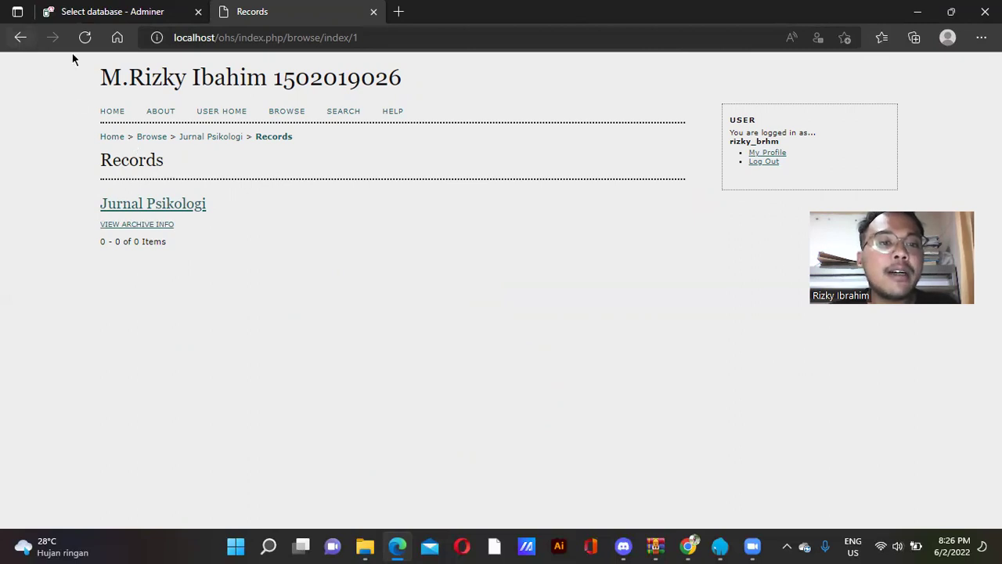
pyautogui.click(291, 114)
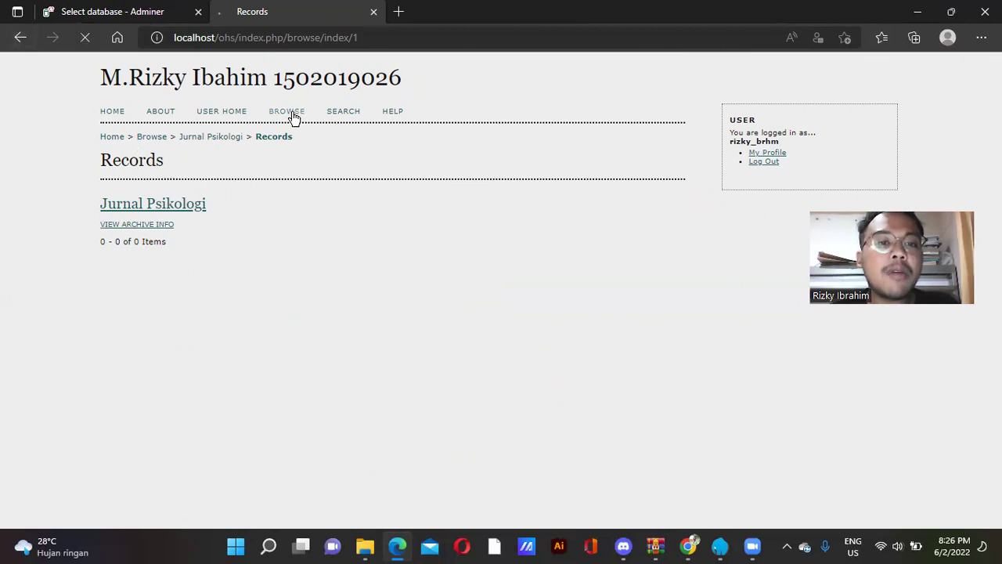
# Step: Open the Jurnal Psikologi archive for management from Site Administration and update its metadata index for All Sets
pyautogui.click(220, 115)
pyautogui.click(166, 218)
pyautogui.click(143, 335)
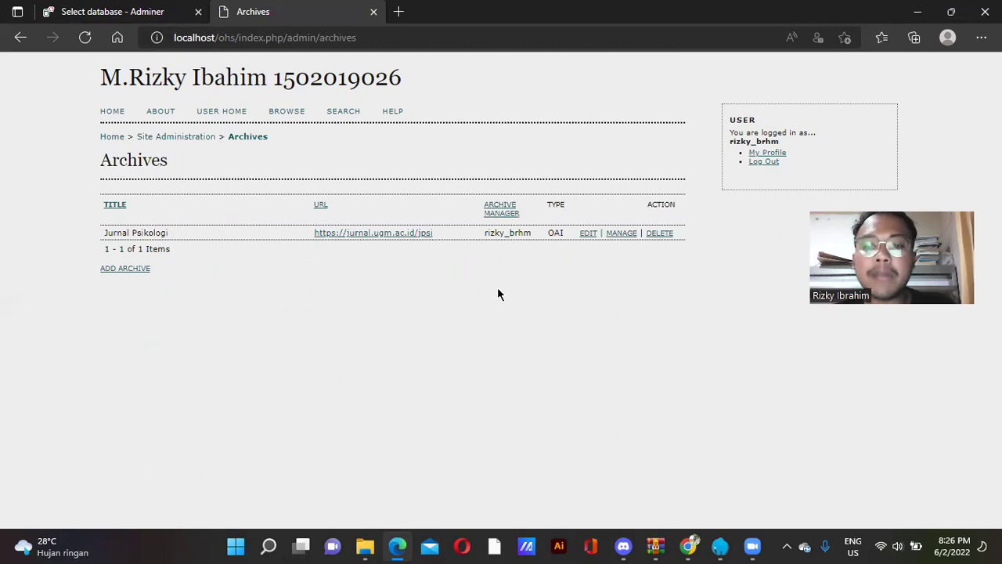
pyautogui.click(623, 233)
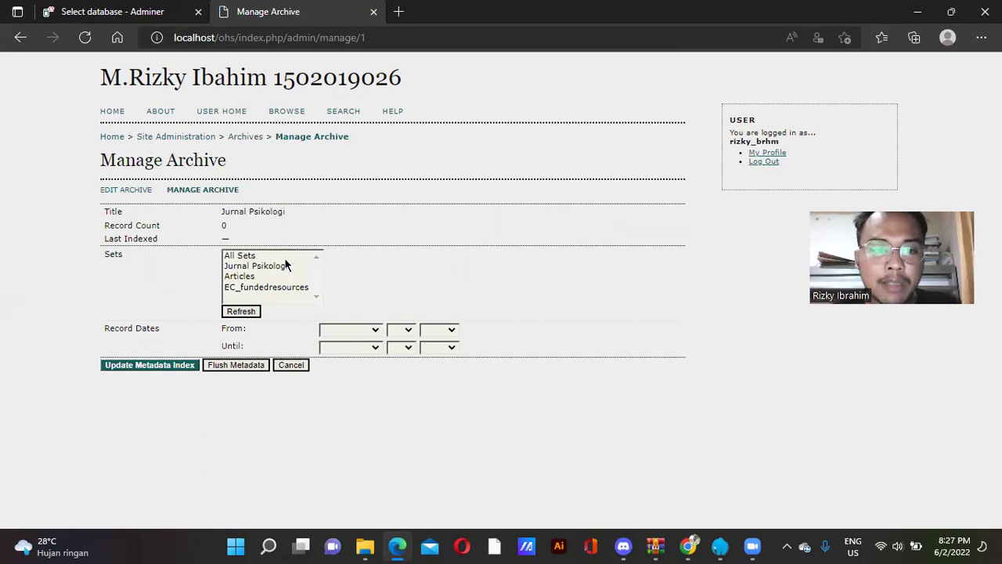
pyautogui.click(268, 255)
pyautogui.click(167, 367)
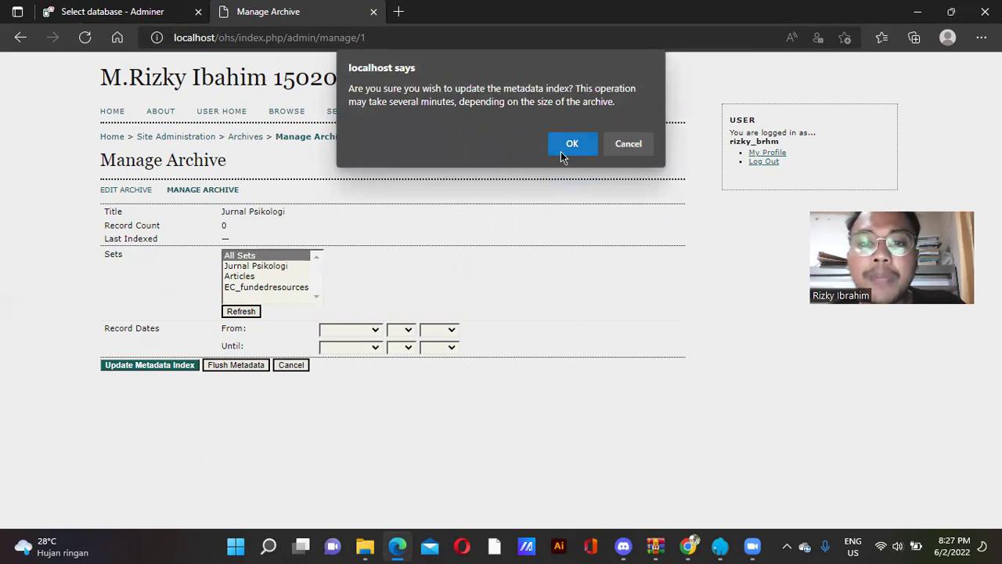
pyautogui.click(571, 148)
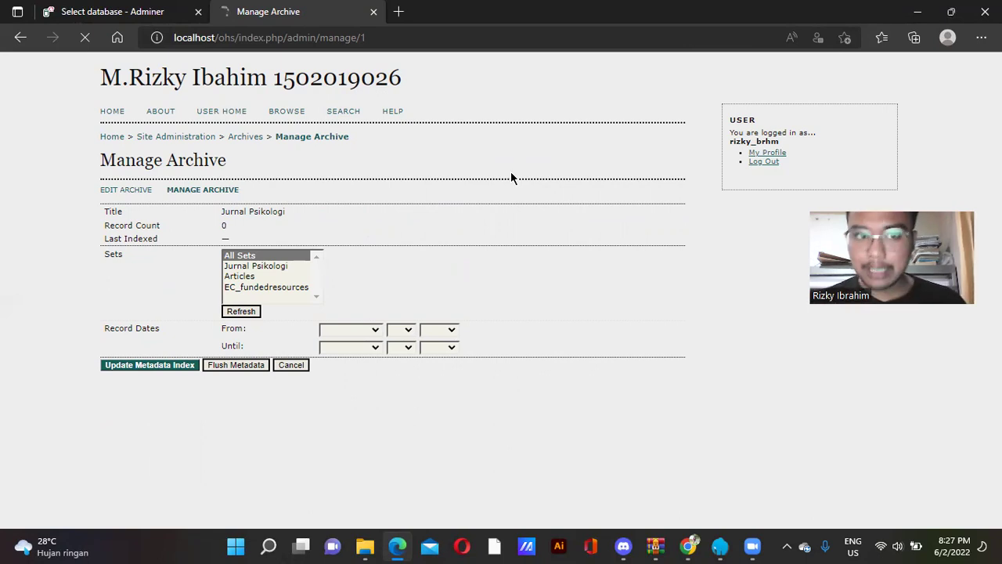
# Step: Load localhost/ohs in a new browser tab and close the still-loading Manage Archive tab
pyautogui.moveTo(172, 37); pyautogui.dragTo(232, 50)
pyautogui.hotkey('ctrl', 'c')
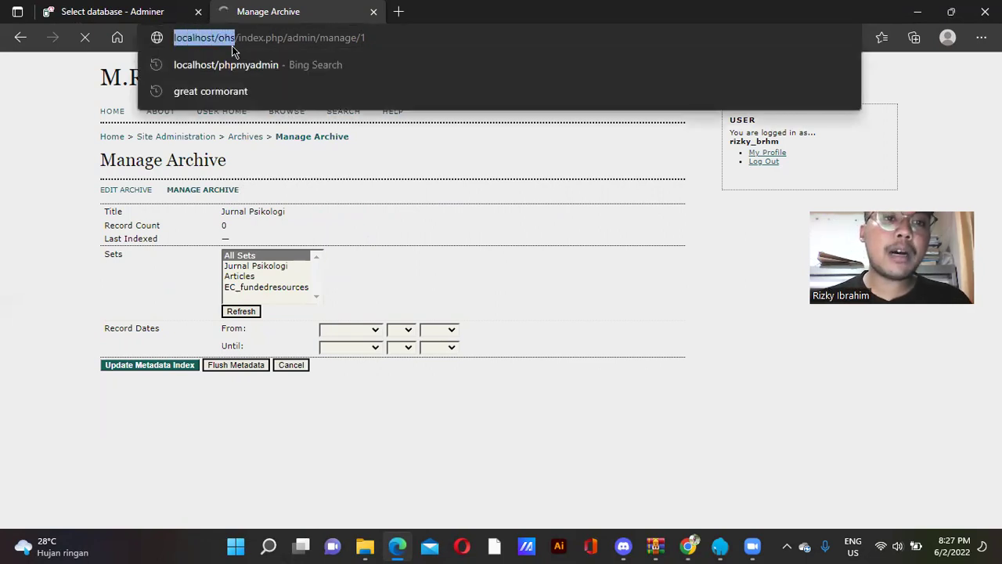
pyautogui.click(460, 211)
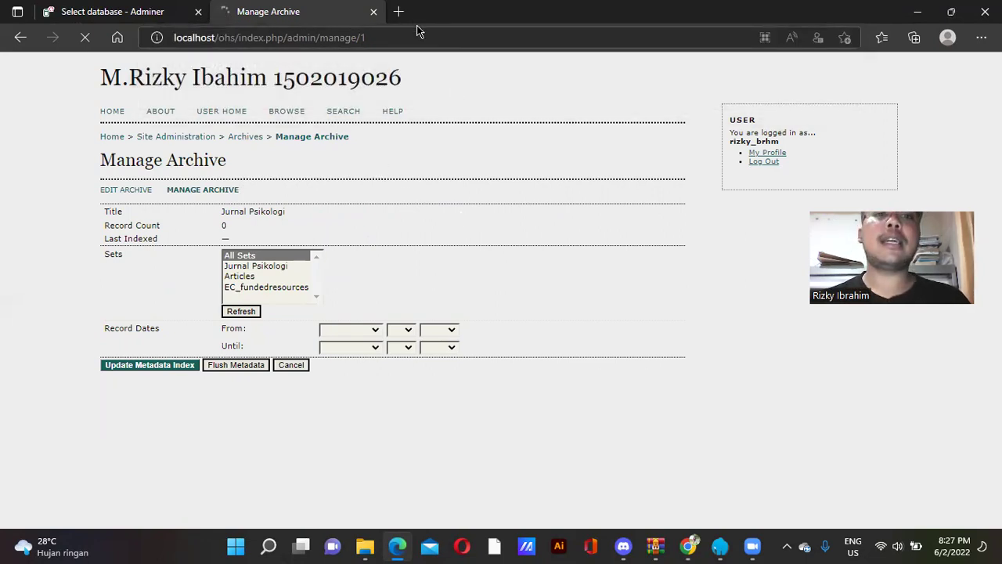
pyautogui.click(399, 12)
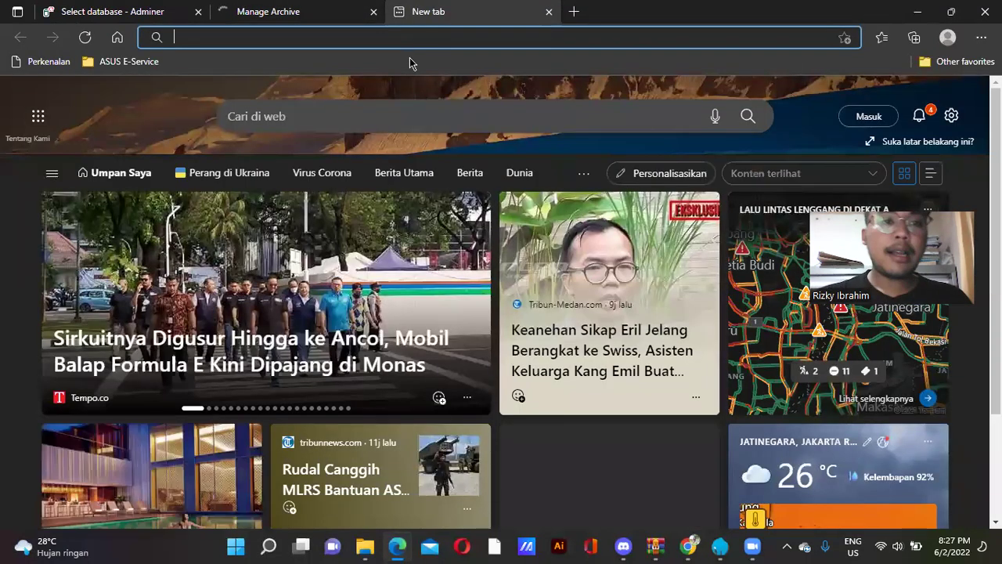
pyautogui.hotkey('ctrl', 'v')
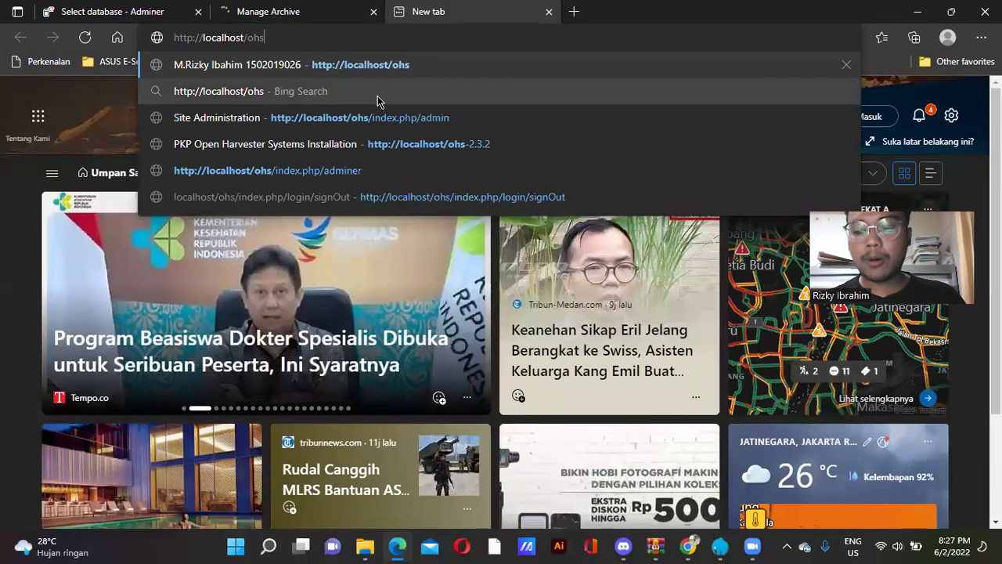
pyautogui.press('Return')
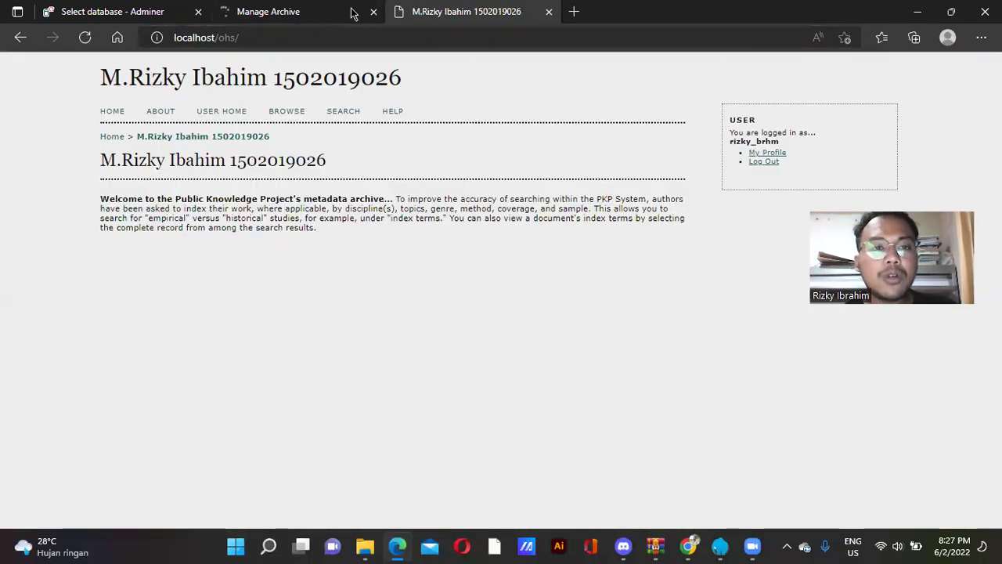
pyautogui.click(375, 13)
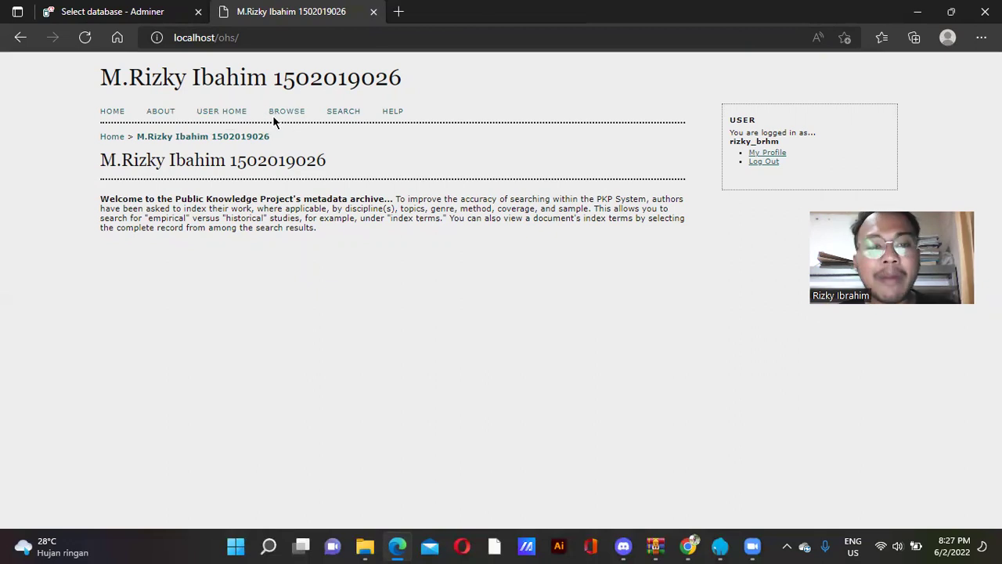
# Step: Browse the Jurnal Psikologi archive and look through its list of harvested records
pyautogui.click(219, 113)
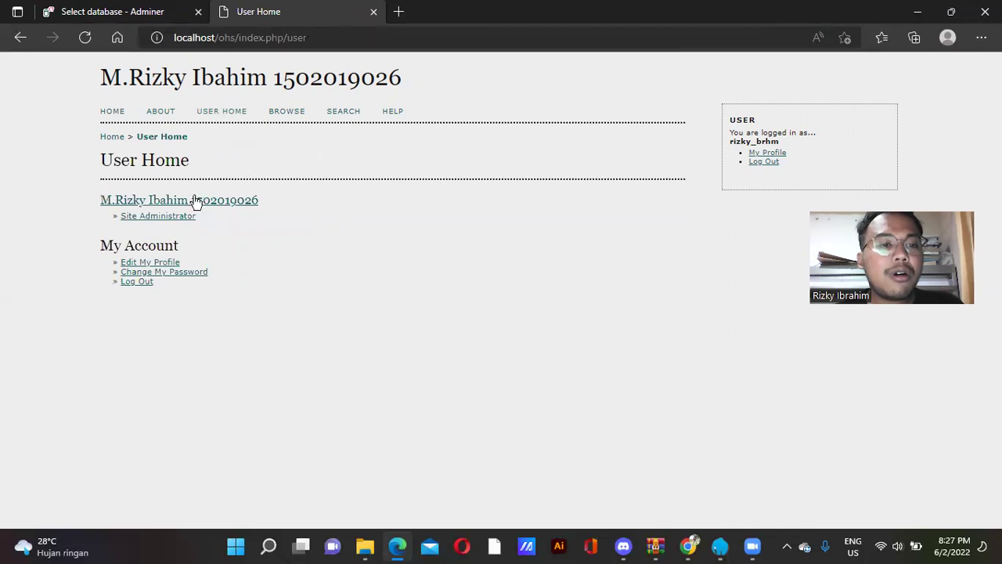
pyautogui.click(179, 214)
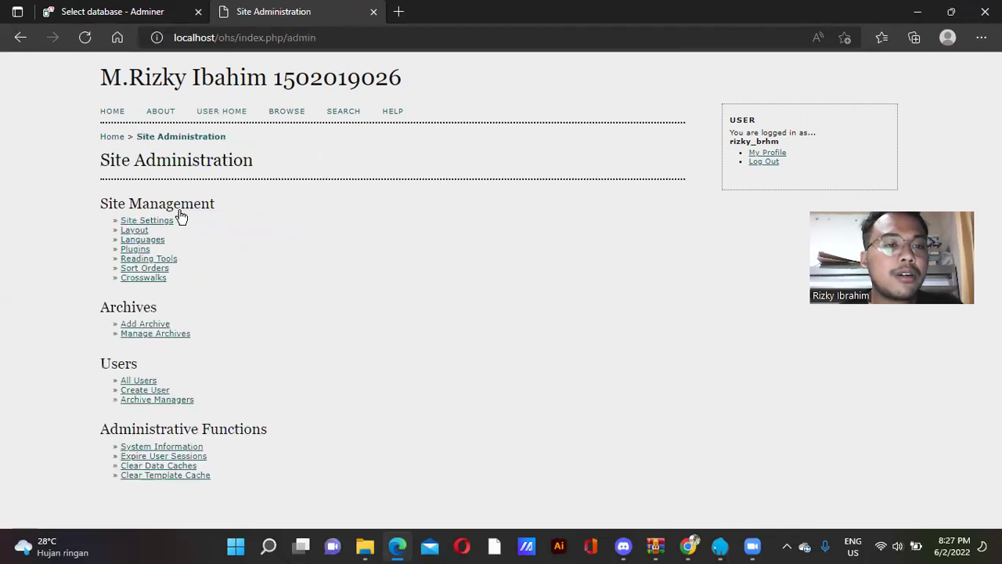
pyautogui.click(274, 114)
pyautogui.click(160, 238)
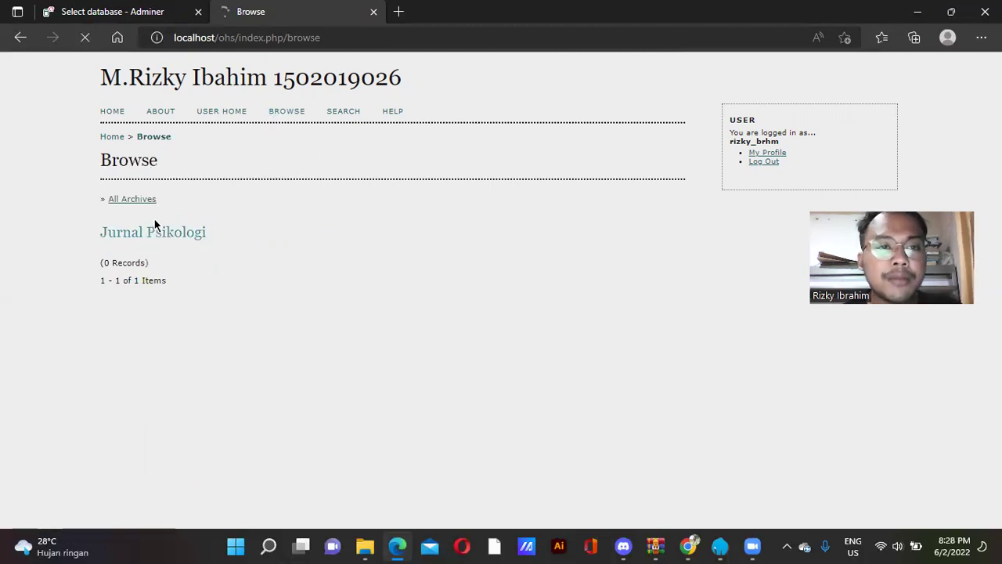
pyautogui.scroll(-1, 219, 227)
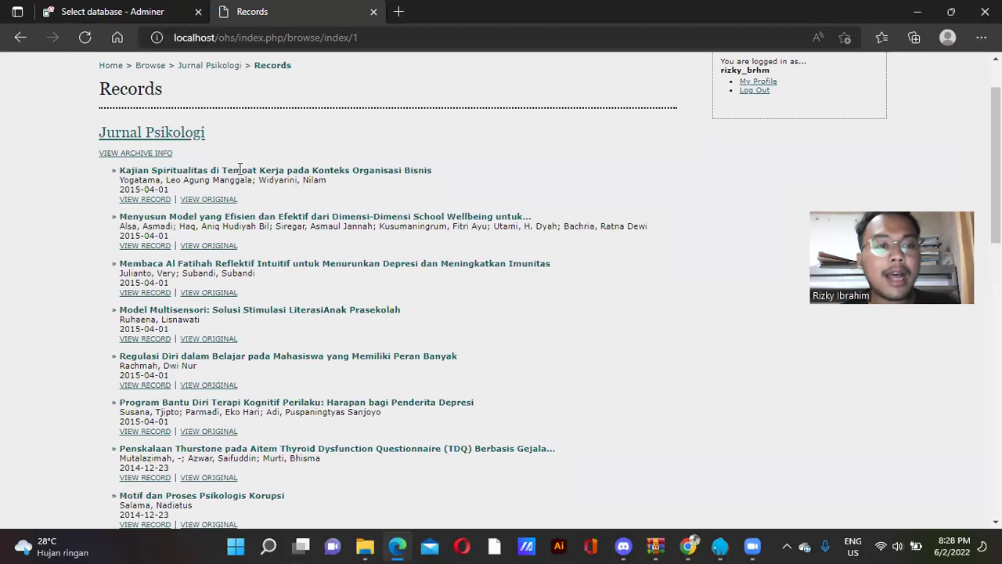
pyautogui.scroll(-4, 235, 182)
pyautogui.scroll(-10, 234, 181)
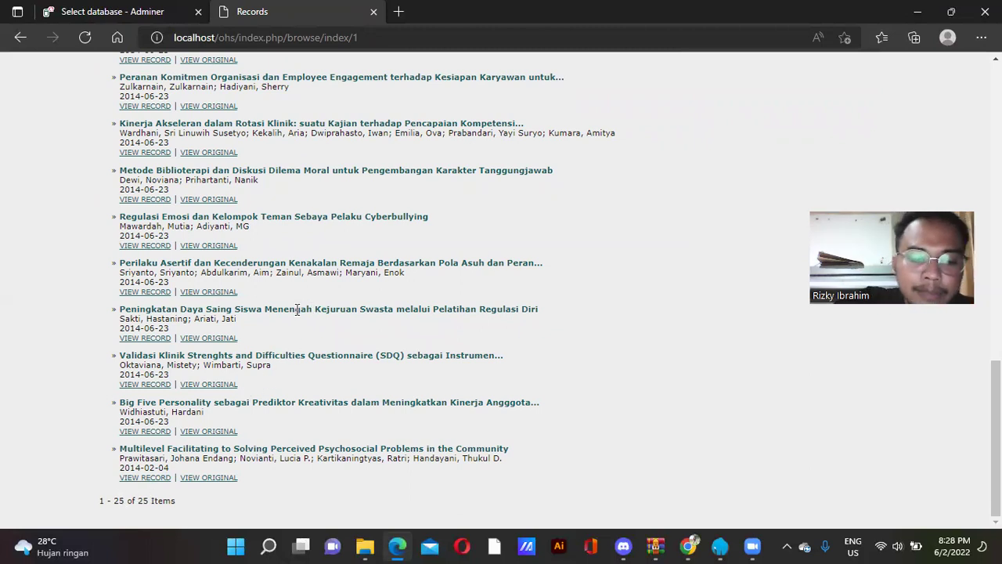
pyautogui.scroll(12, 271, 311)
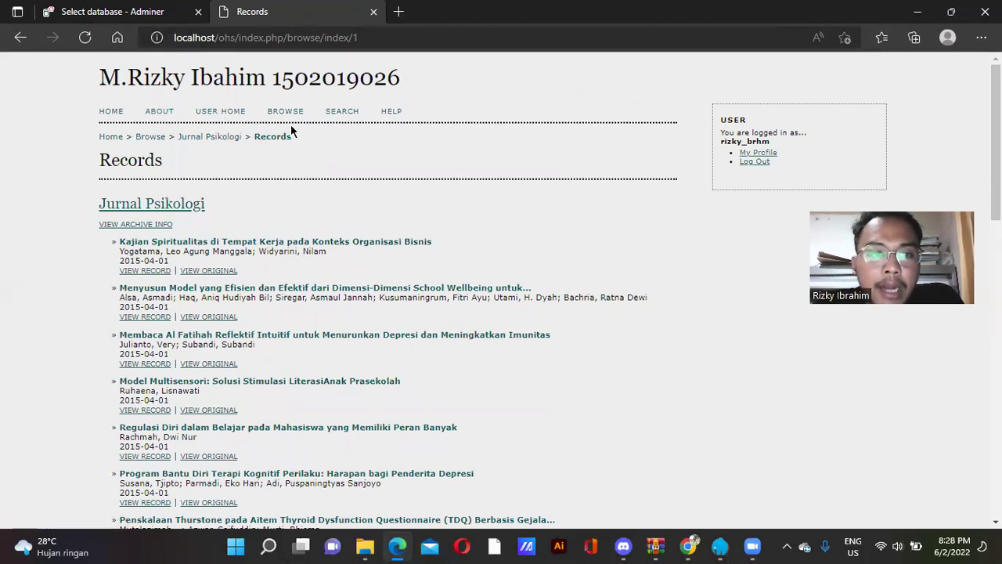
# Step: Start a new archive from Site Administration and title it "Jurnal kedokteran dan kesehatan indonesia"
pyautogui.click(229, 114)
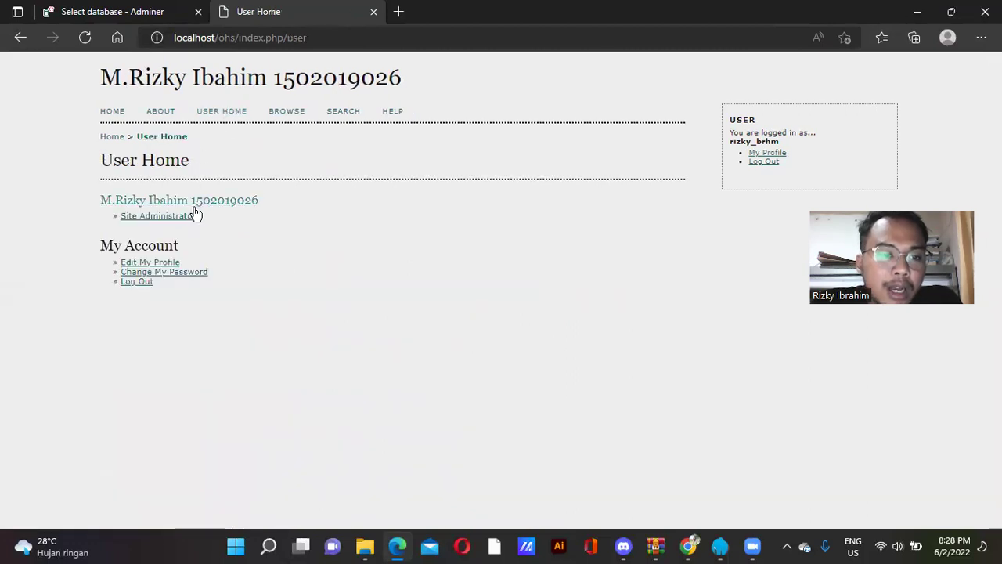
pyautogui.click(187, 216)
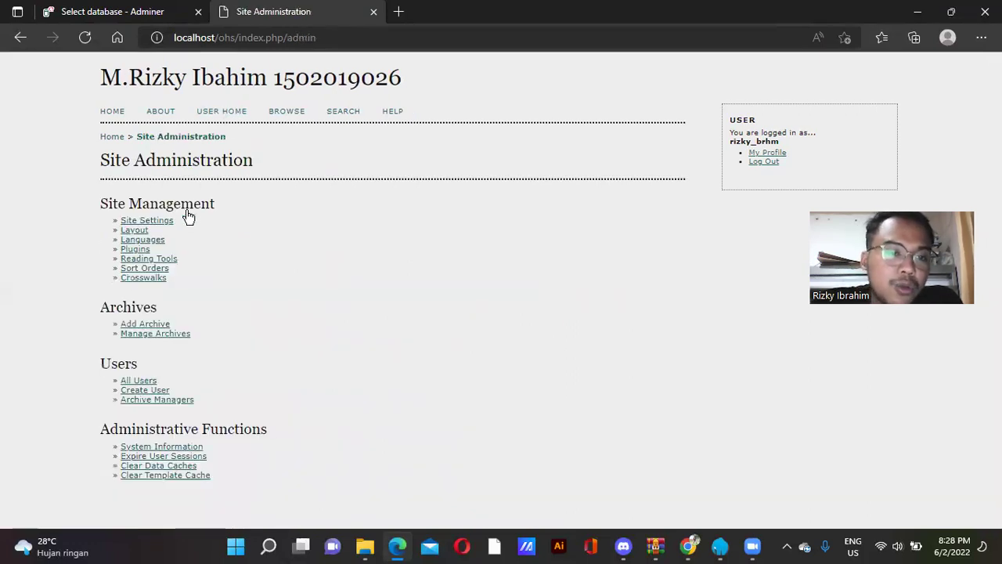
pyautogui.click(155, 333)
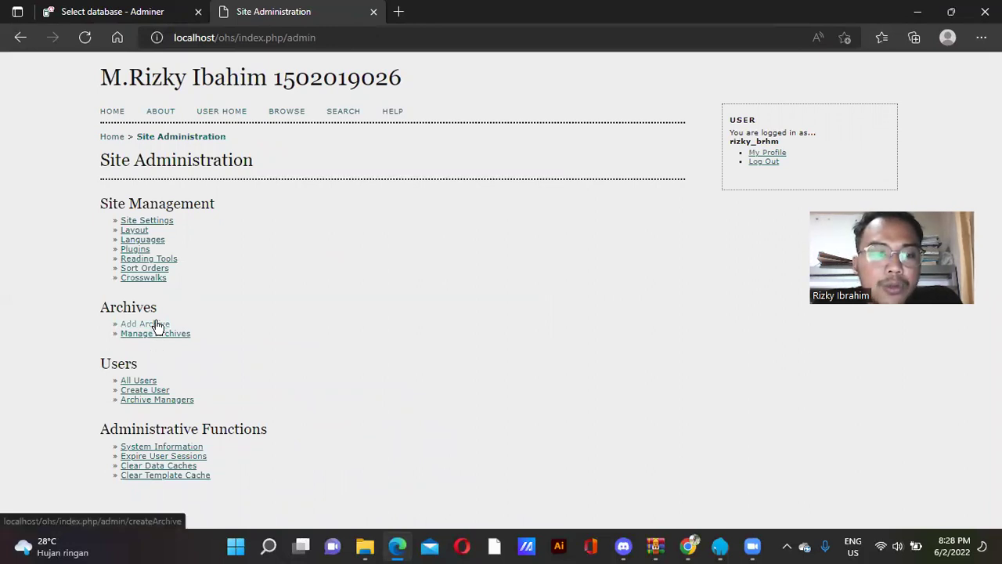
pyautogui.click(157, 324)
pyautogui.click(295, 197)
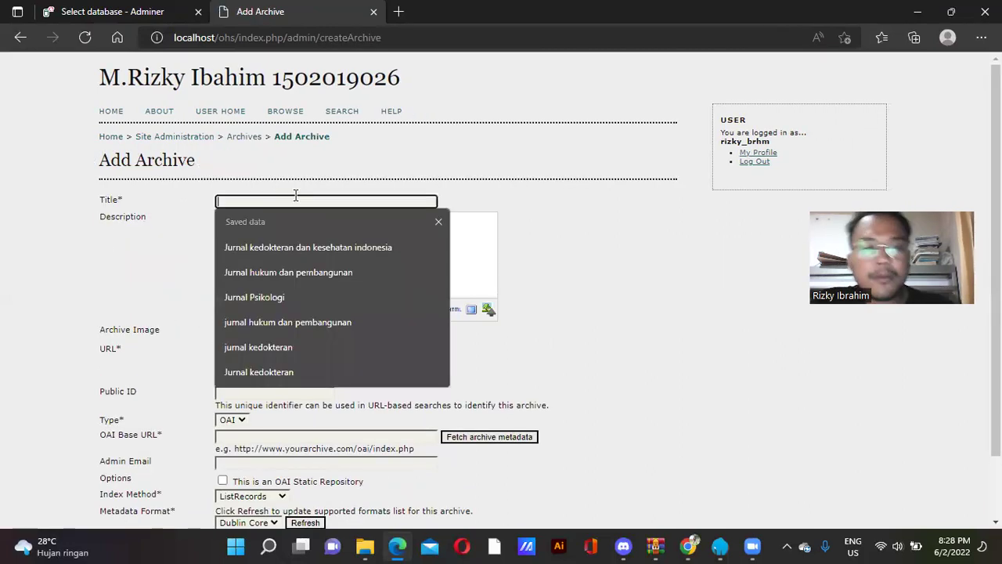
pyautogui.click(285, 244)
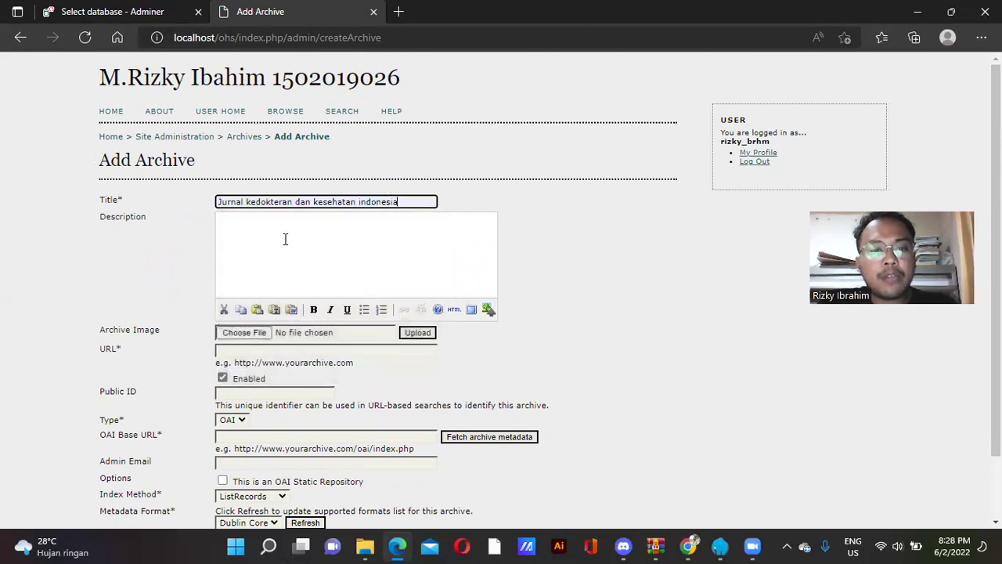
pyautogui.click(378, 350)
pyautogui.click(690, 546)
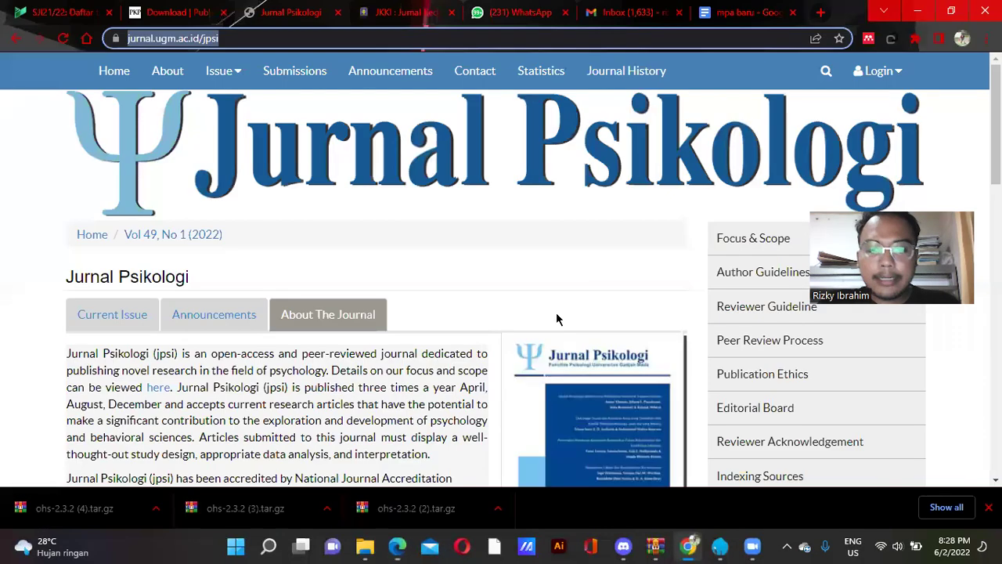
pyautogui.click(412, 6)
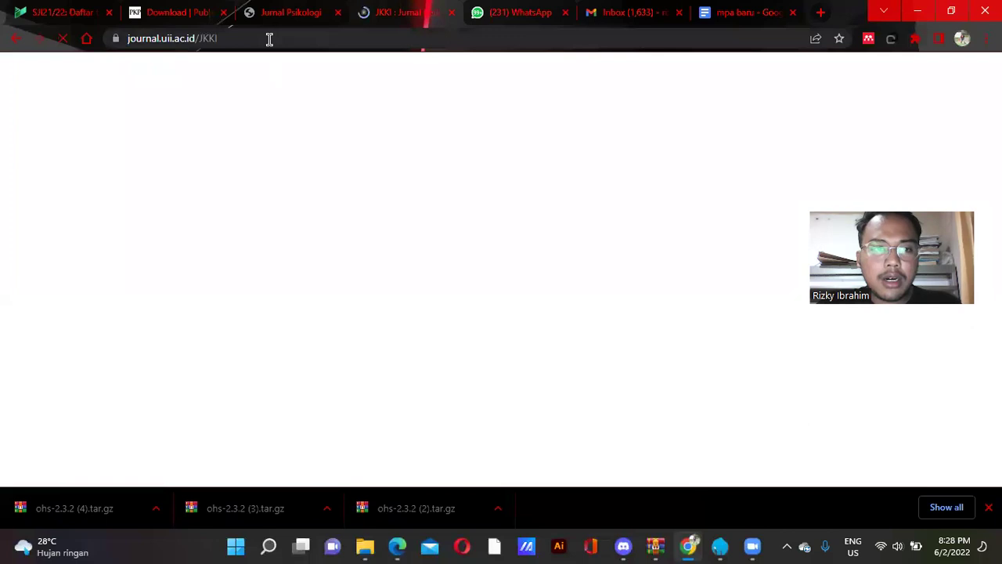
pyautogui.click(269, 39)
pyautogui.hotkey('ctrl', 'c')
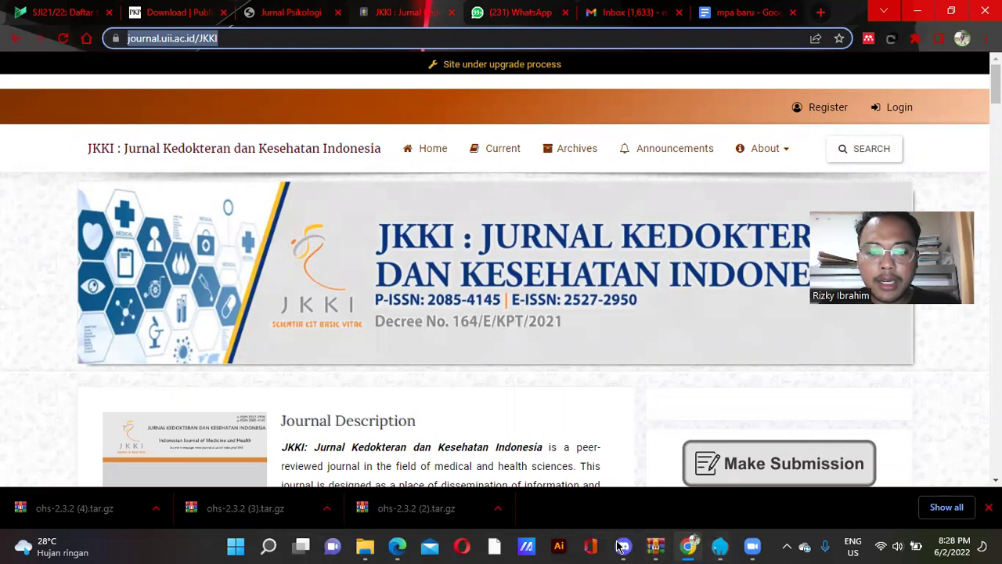
pyautogui.click(397, 546)
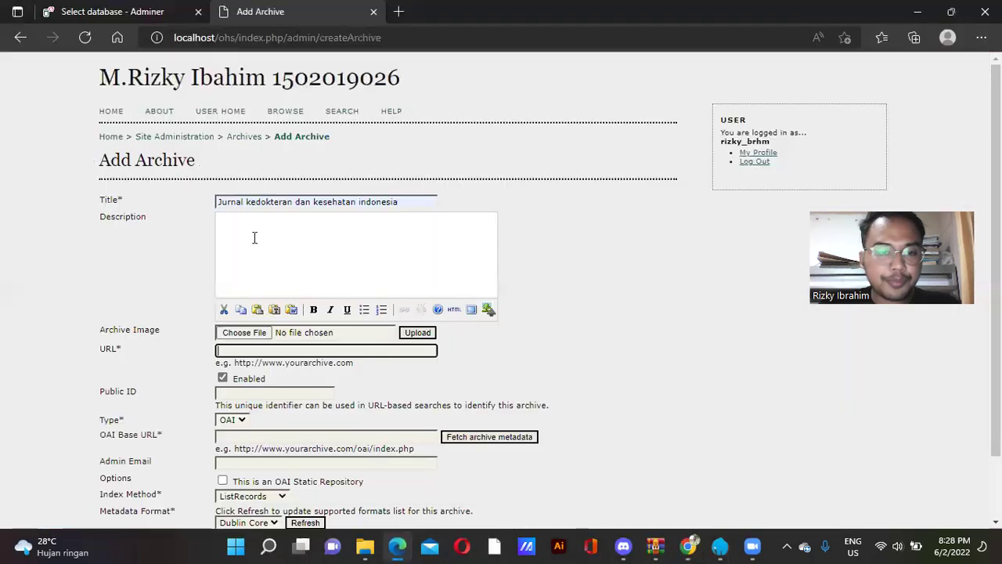
pyautogui.click(261, 349)
pyautogui.click(277, 395)
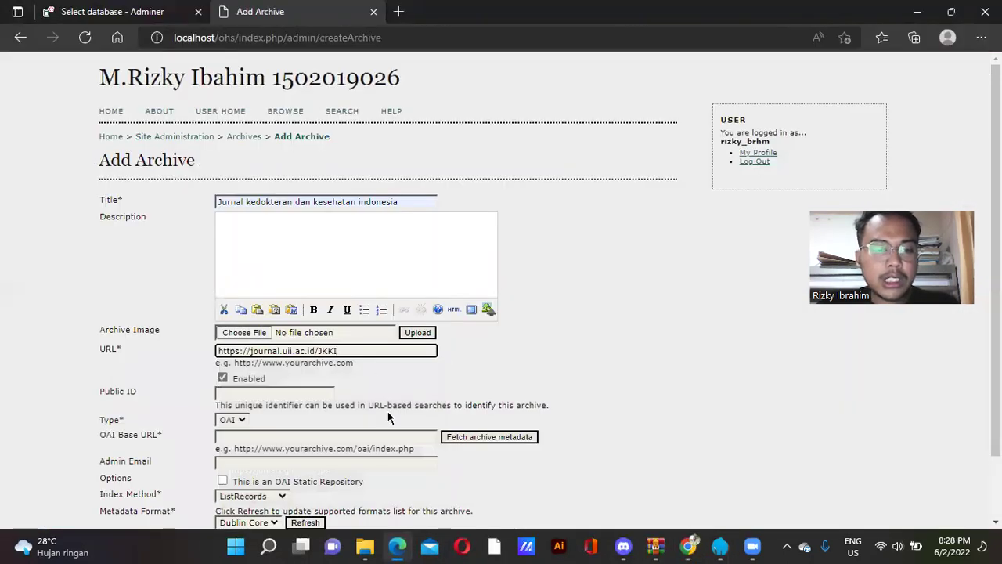
pyautogui.click(354, 437)
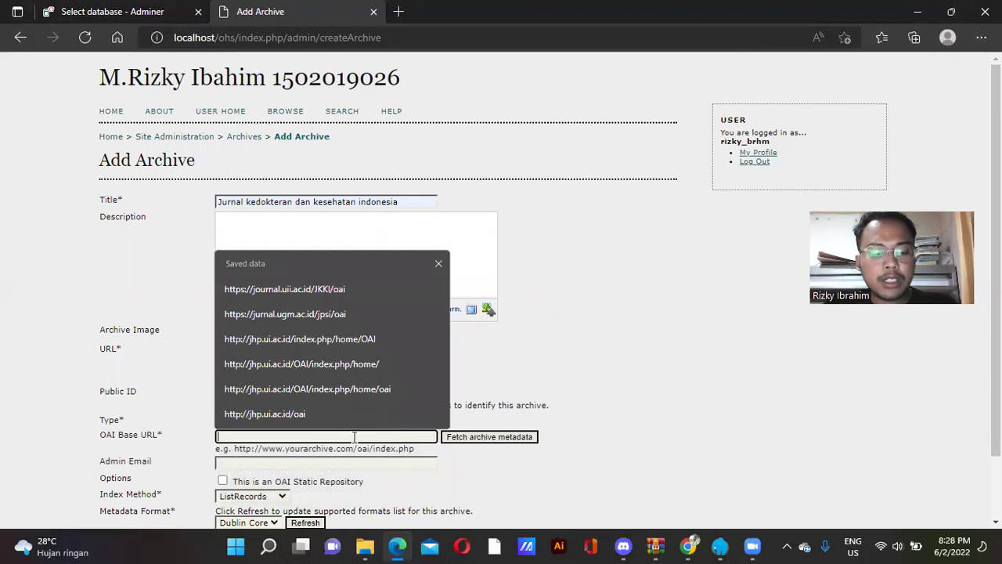
pyautogui.hotkey('ctrl', 'v')
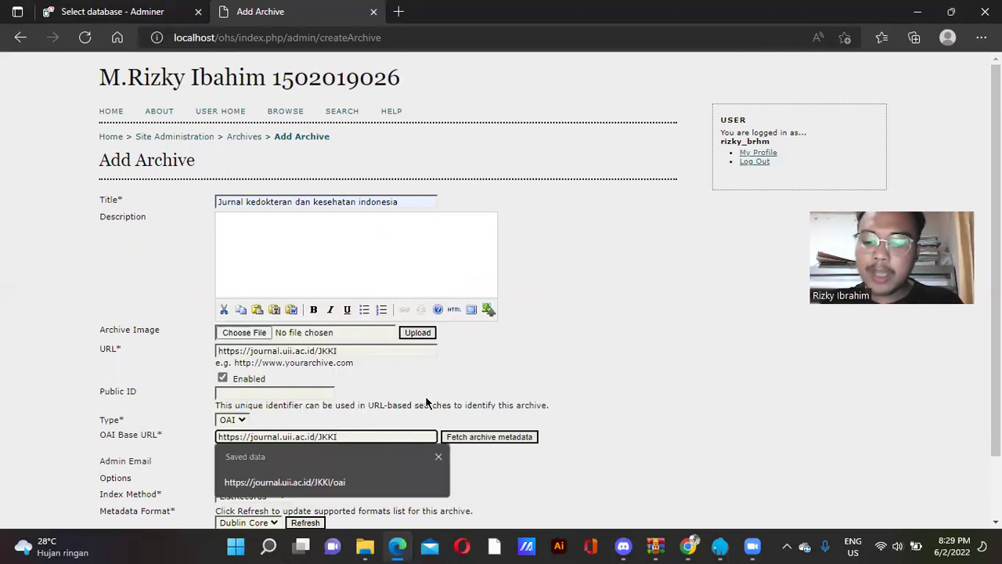
pyautogui.write('/oai')
pyautogui.scroll(-1, 429, 407)
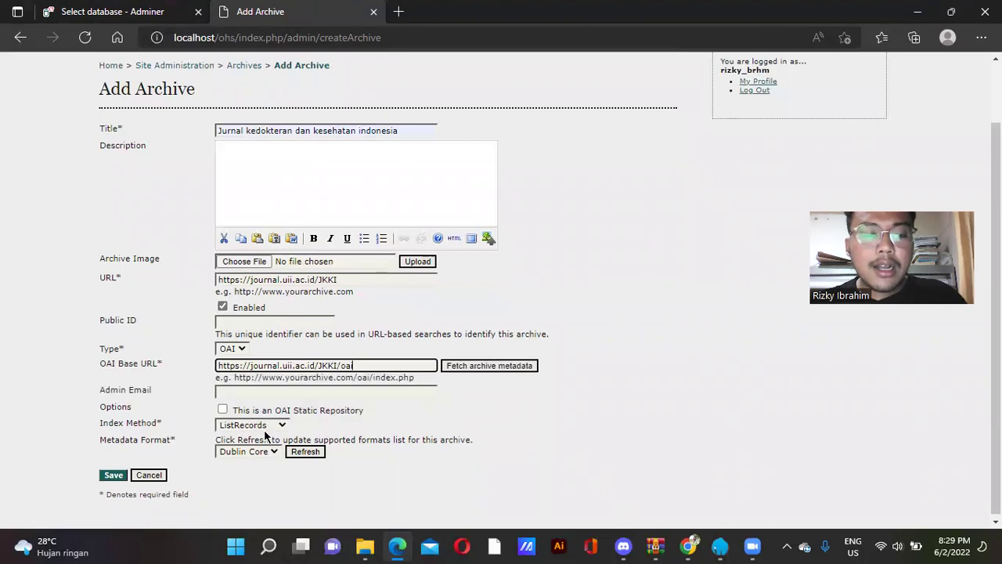
pyautogui.click(113, 479)
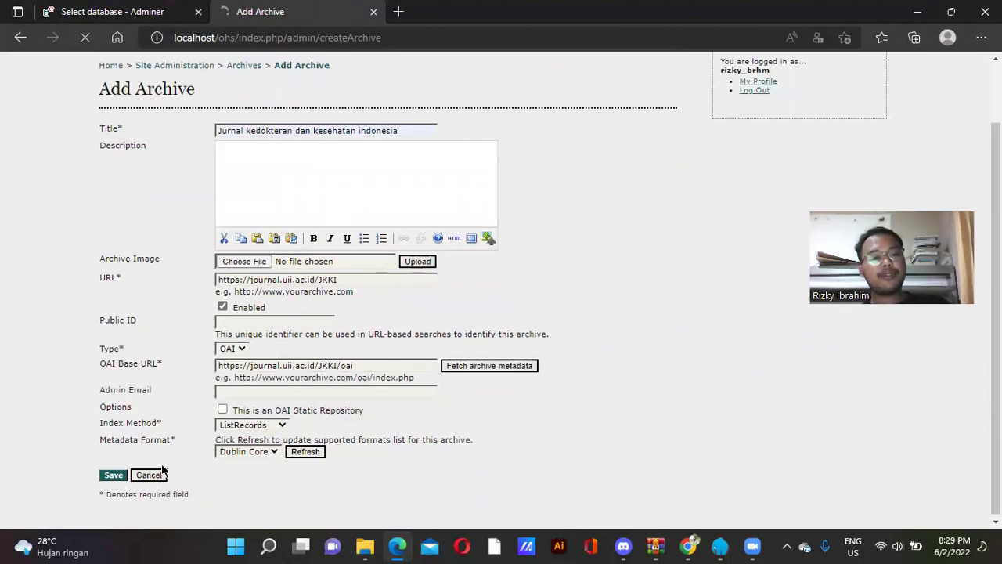
# Step: Load localhost/ohs in a separate tab while the archive saves, and close it to return to the Archives list
pyautogui.scroll(2, 379, 348)
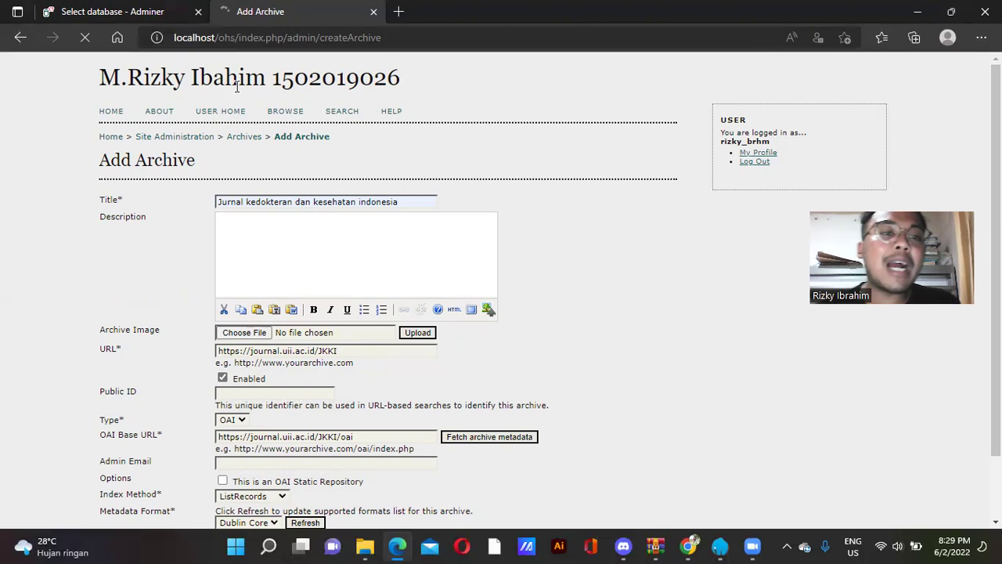
pyautogui.moveTo(173, 38); pyautogui.dragTo(238, 38)
pyautogui.hotkey('ctrl', 'c')
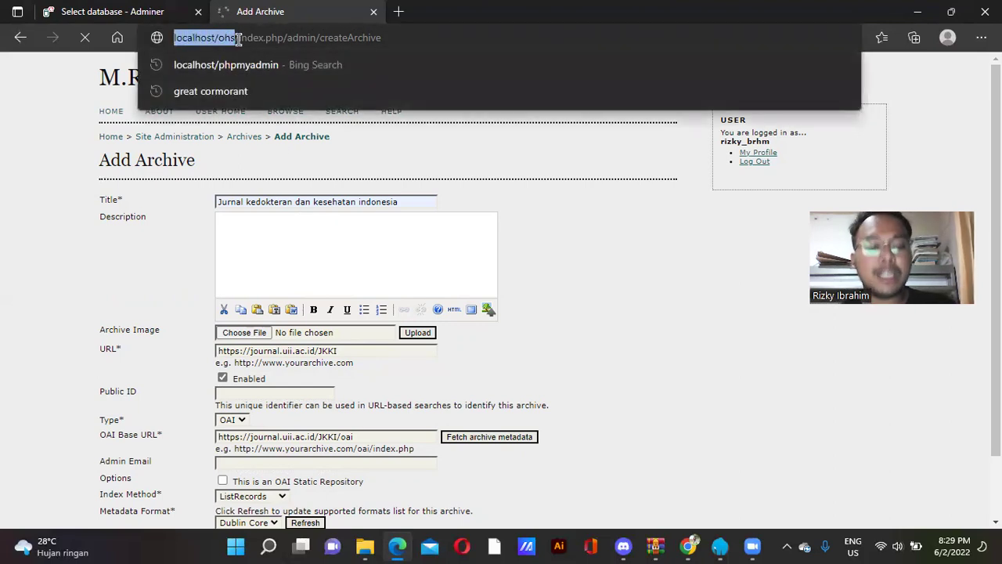
pyautogui.click(401, 10)
pyautogui.click(361, 36)
pyautogui.hotkey('ctrl', 'v')
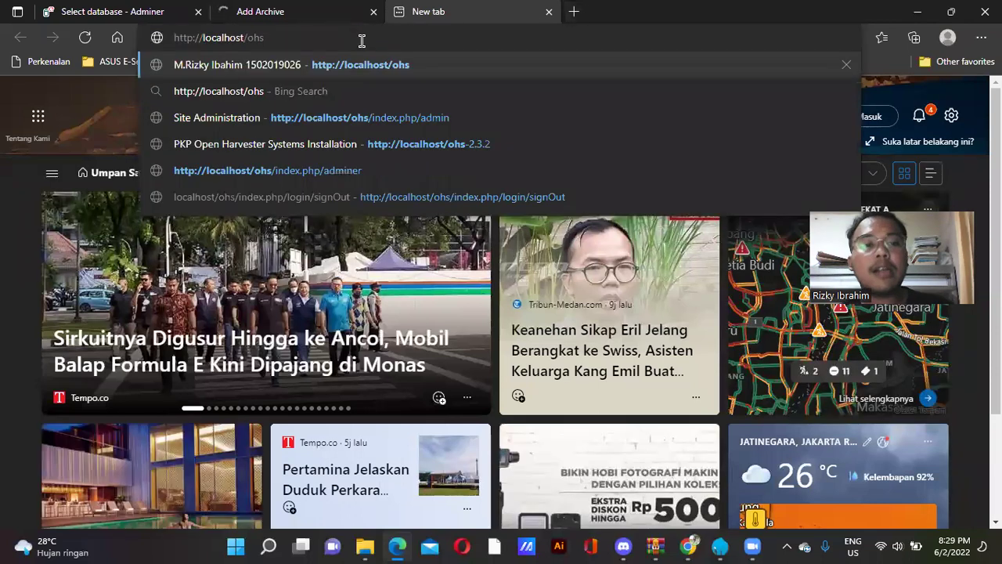
pyautogui.click(356, 72)
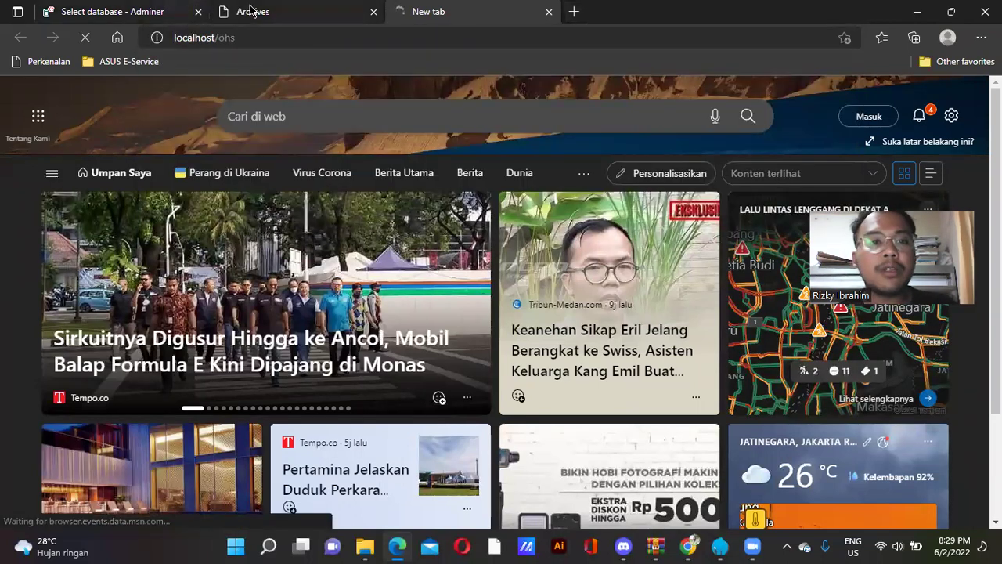
pyautogui.click(250, 11)
pyautogui.click(450, 22)
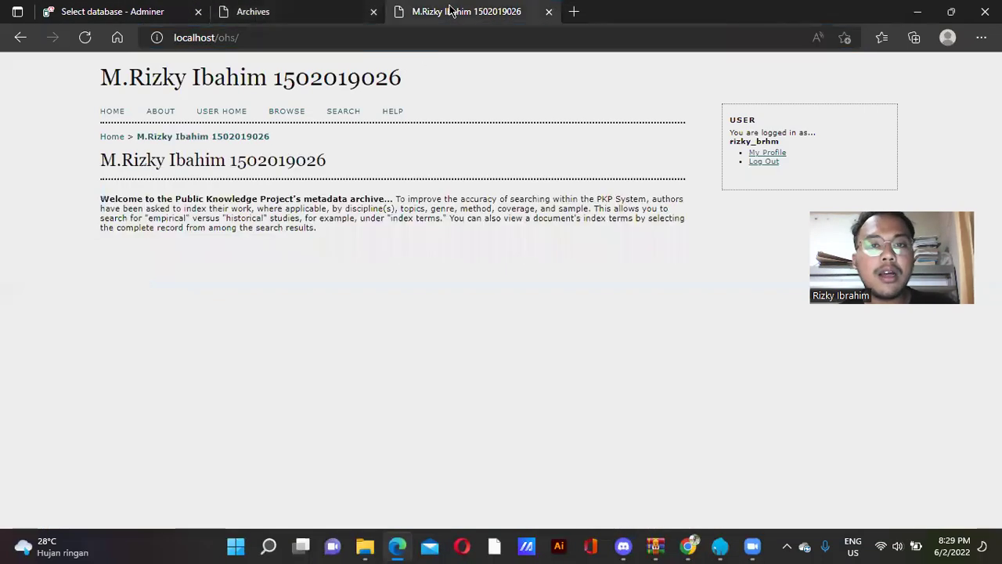
pyautogui.click(548, 12)
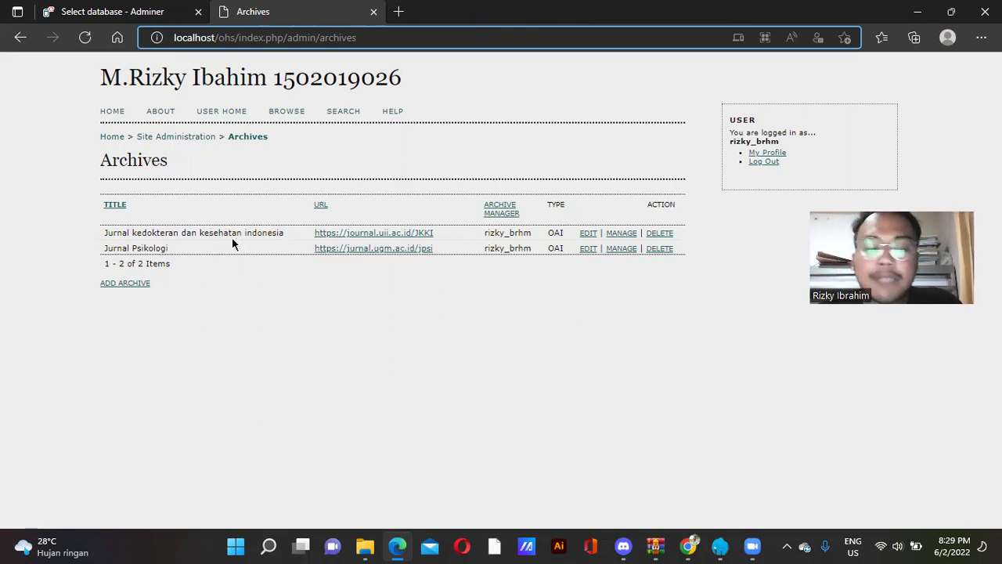
# Step: Open the Jurnal kedokteran dan kesehatan indonesia archive for management and update its metadata index for All Sets
pyautogui.click(609, 239)
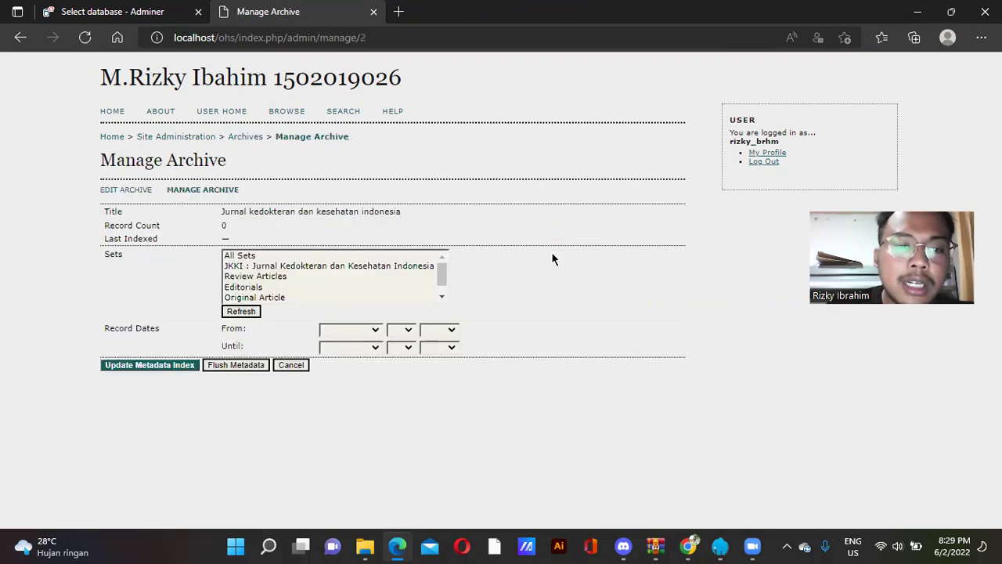
pyautogui.click(264, 257)
pyautogui.click(148, 365)
pyautogui.click(581, 141)
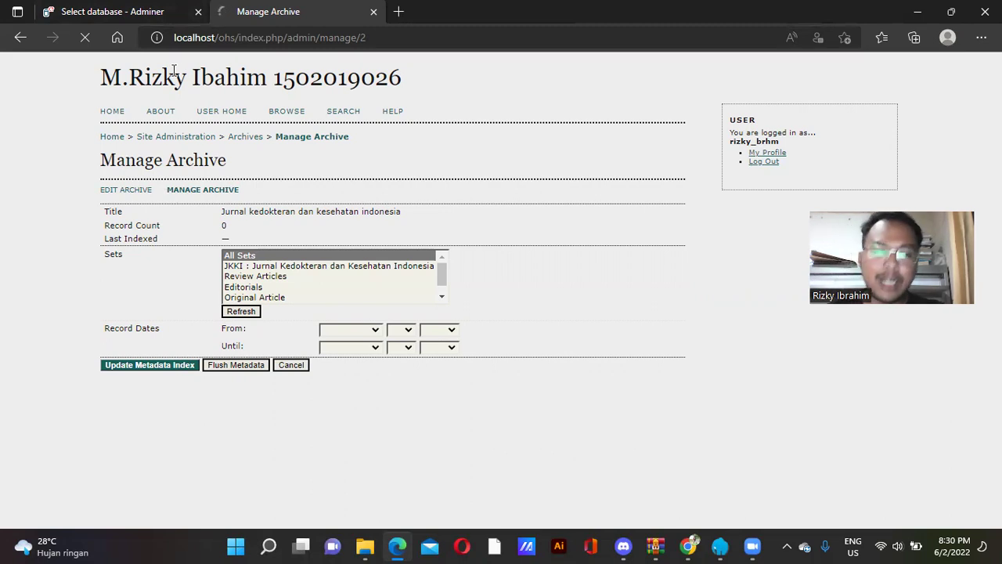
# Step: Copy the localhost/ohs address and load it in a new tab while the metadata index update runs
pyautogui.moveTo(174, 37); pyautogui.dragTo(239, 45)
pyautogui.hotkey('ctrl', 'c')
pyautogui.click(398, 12)
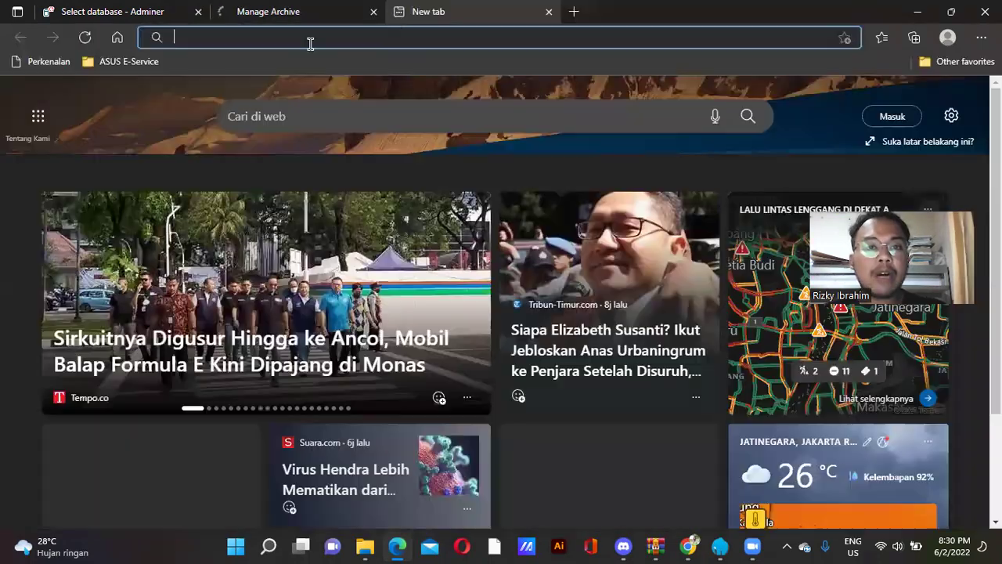
pyautogui.click(309, 21)
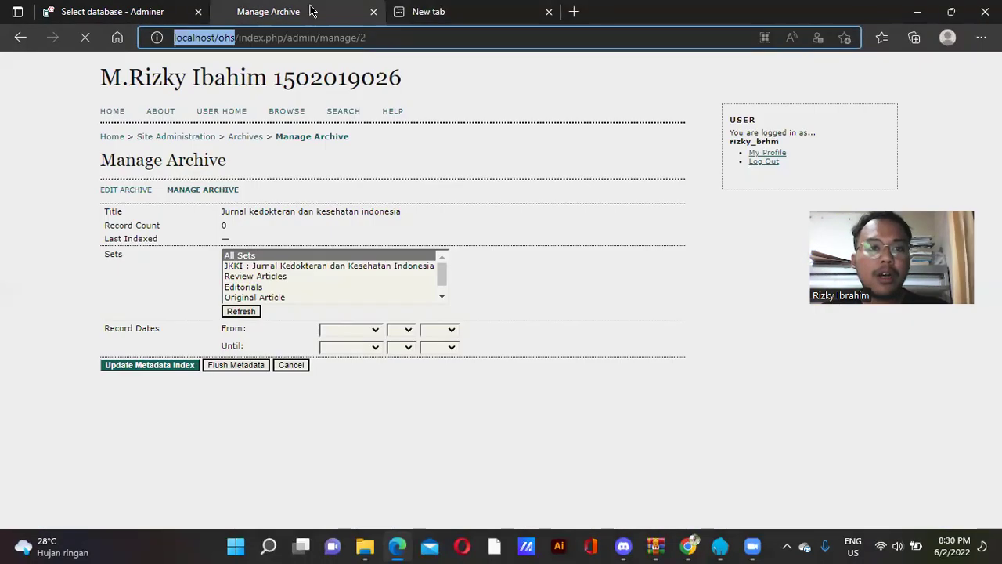
pyautogui.click(452, 7)
pyautogui.click(321, 33)
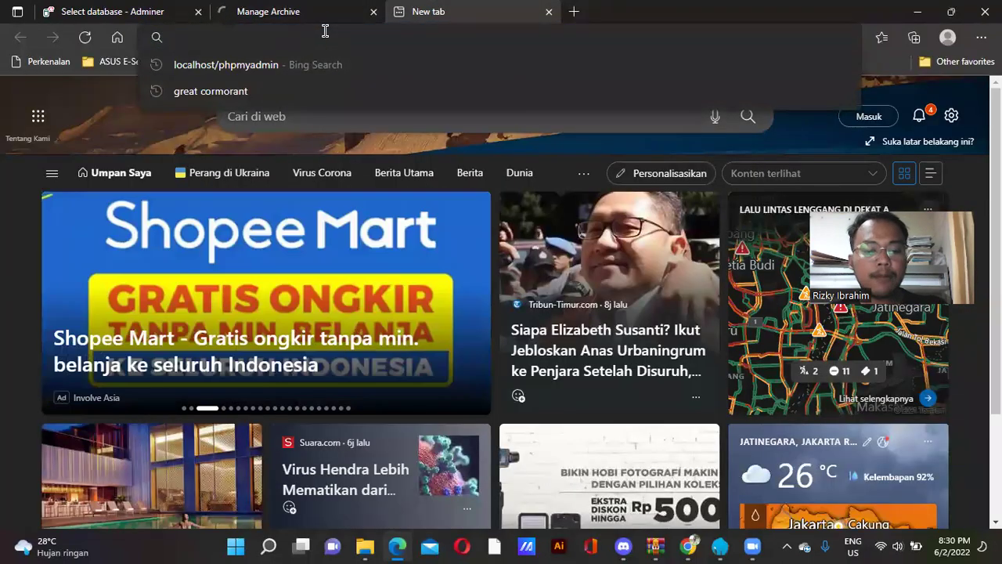
pyautogui.hotkey('ctrl', 'v')
pyautogui.press('Return')
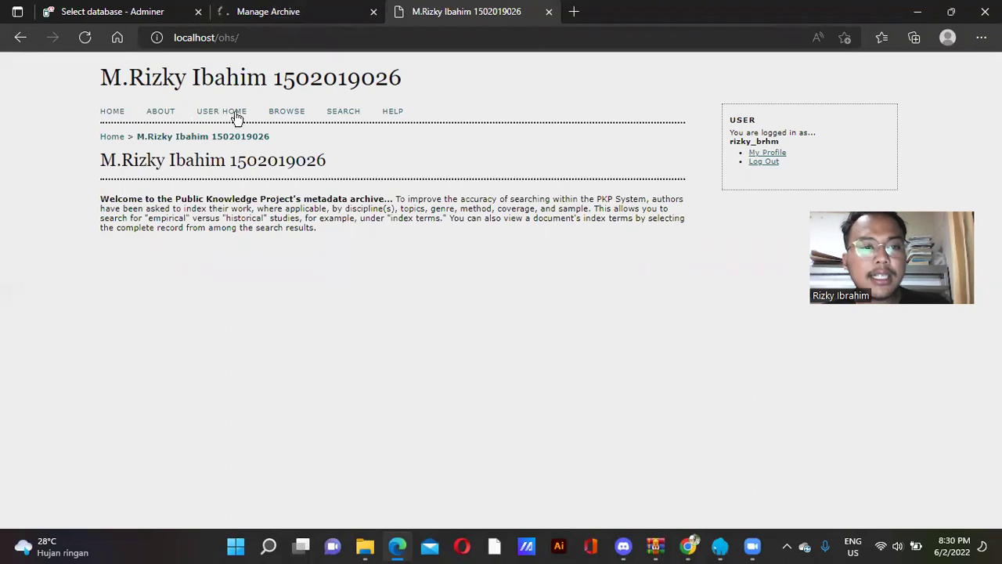
# Step: Browse the Jurnal kedokteran dan kesehatan indonesia archive's records and check them against the running update on the Manage Archive page
pyautogui.click(278, 116)
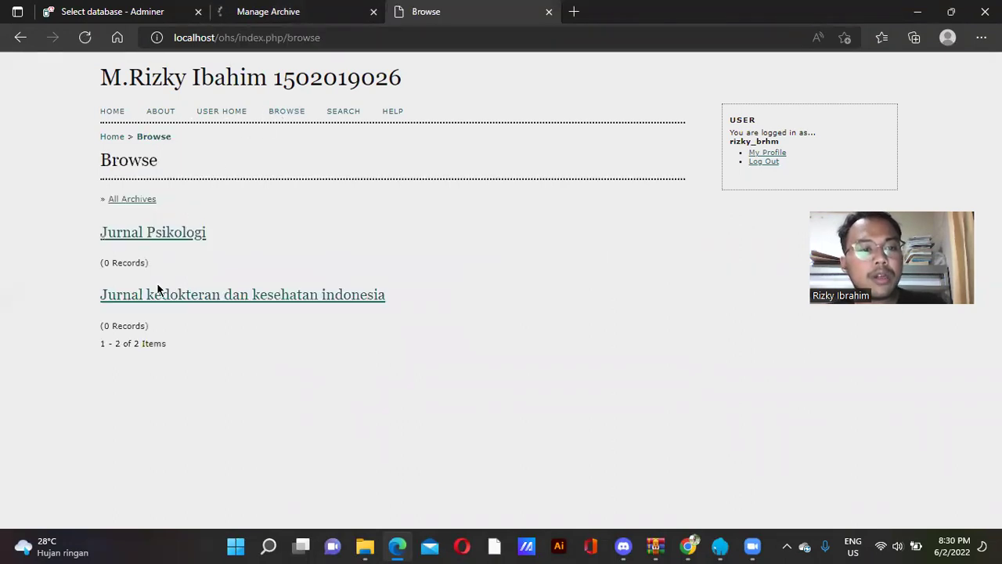
pyautogui.click(173, 299)
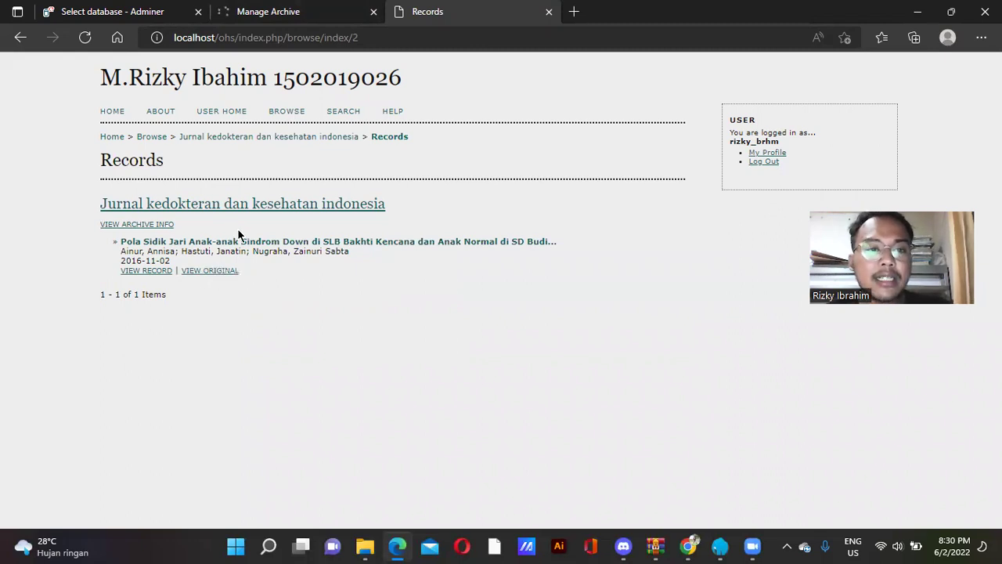
pyautogui.click(287, 13)
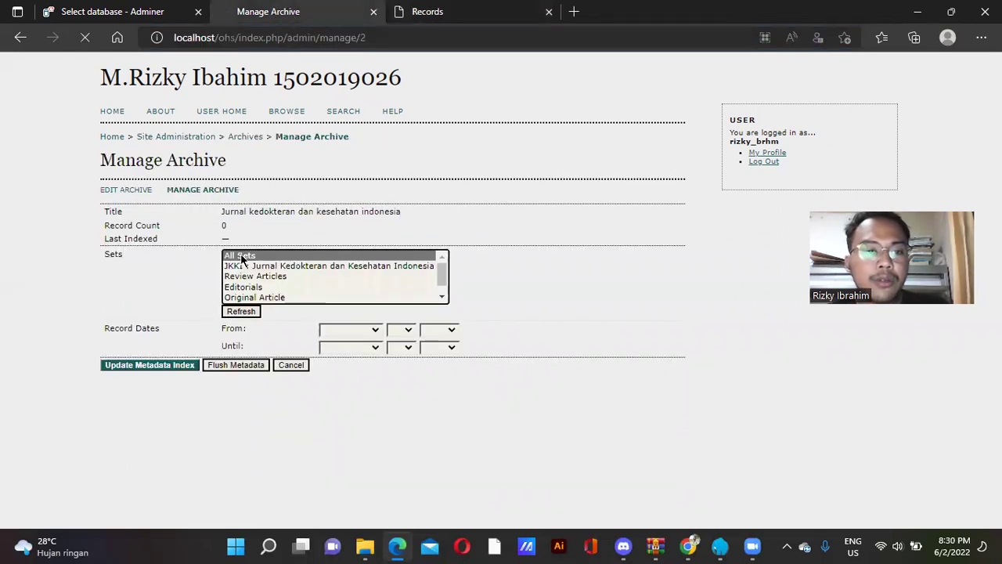
pyautogui.scroll(-1, 321, 267)
pyautogui.scroll(1, 321, 267)
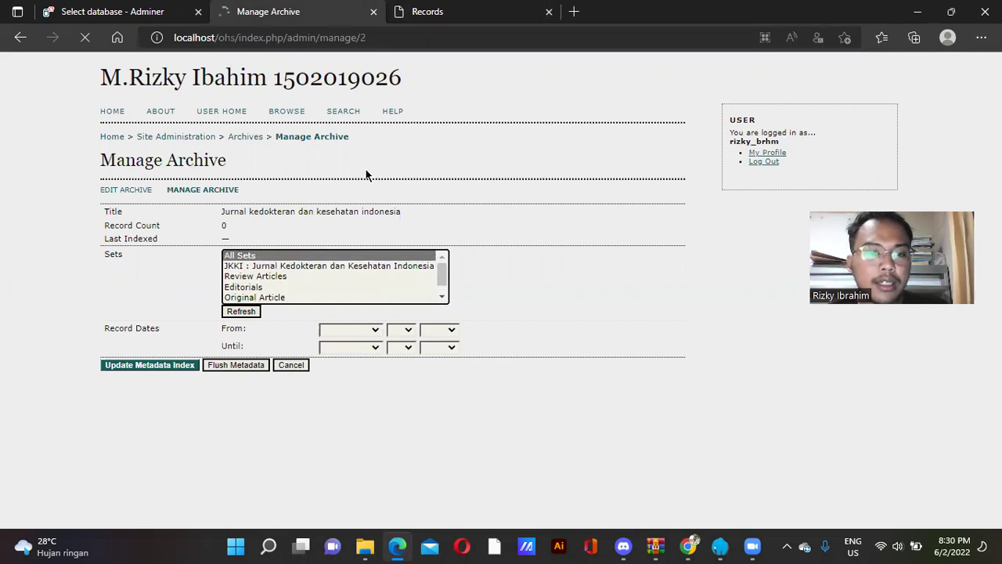
pyautogui.click(437, 8)
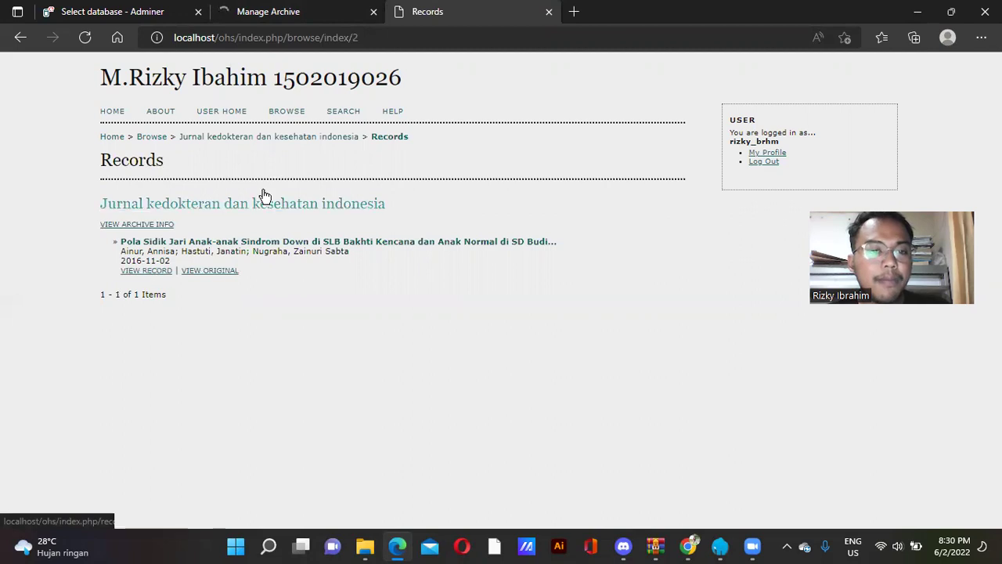
pyautogui.click(309, 16)
pyautogui.click(394, 7)
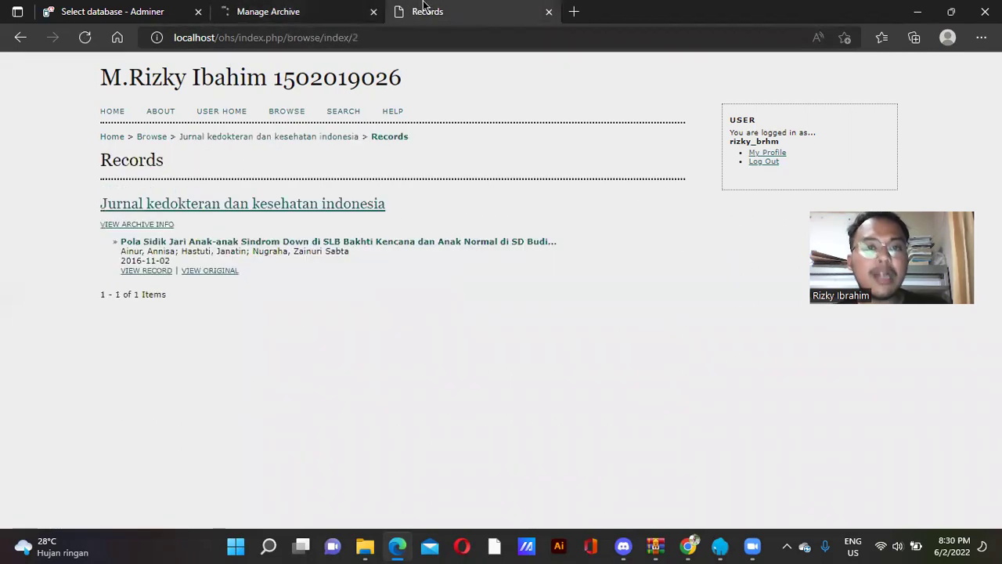
# Step: Return to the site's home page and reopen the Browse list of archives to check their record counts
pyautogui.click(109, 118)
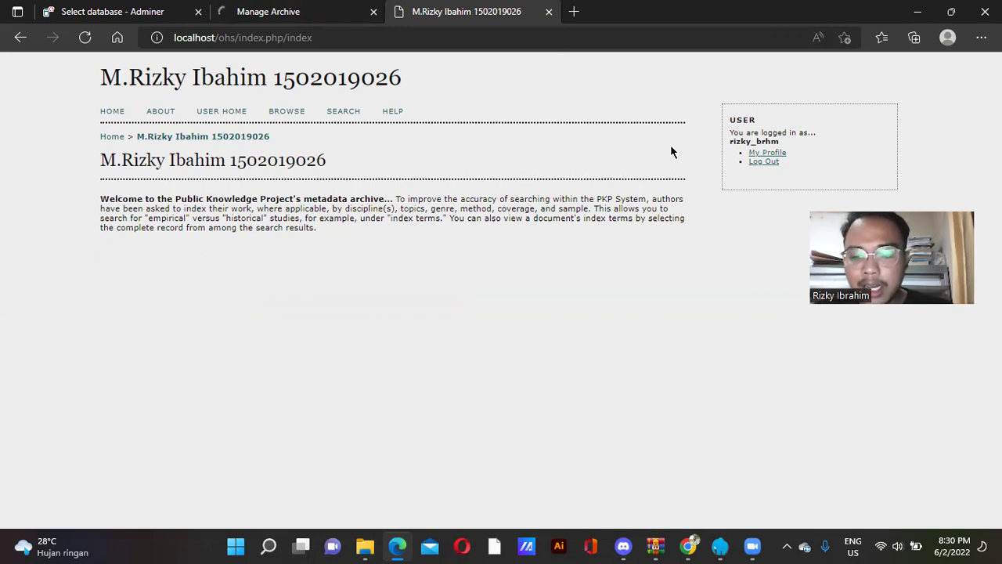
pyautogui.click(719, 547)
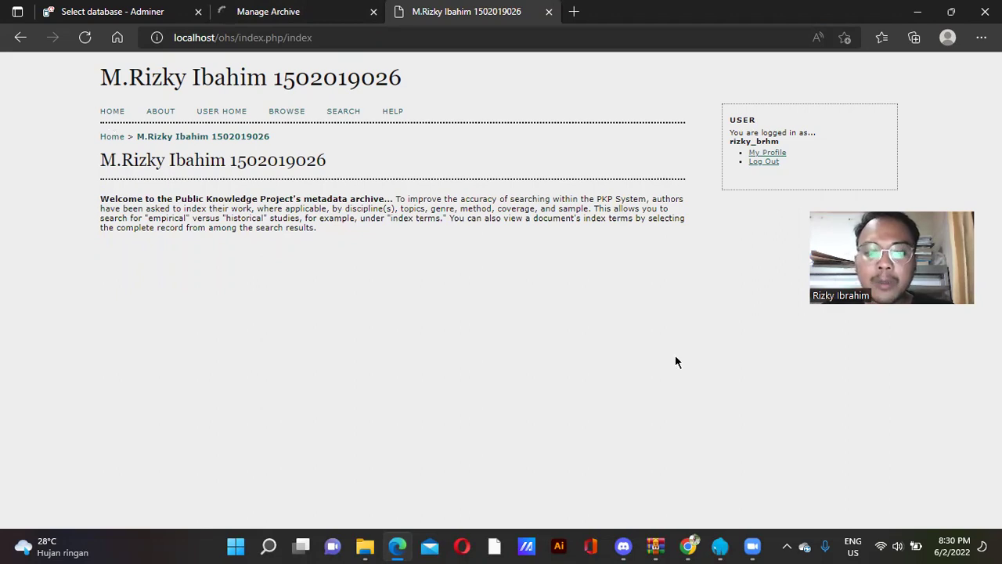
pyautogui.click(739, 299)
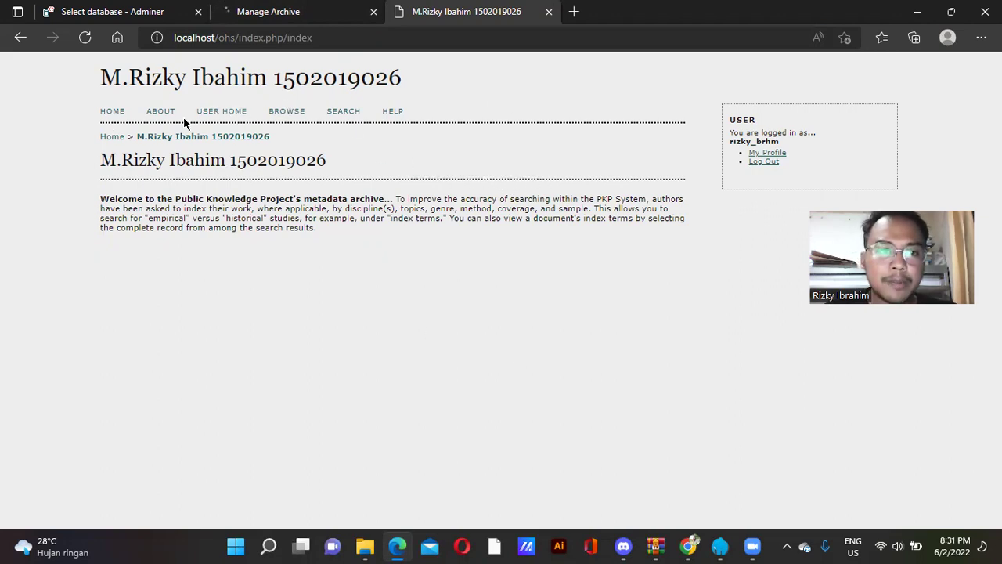
pyautogui.click(159, 112)
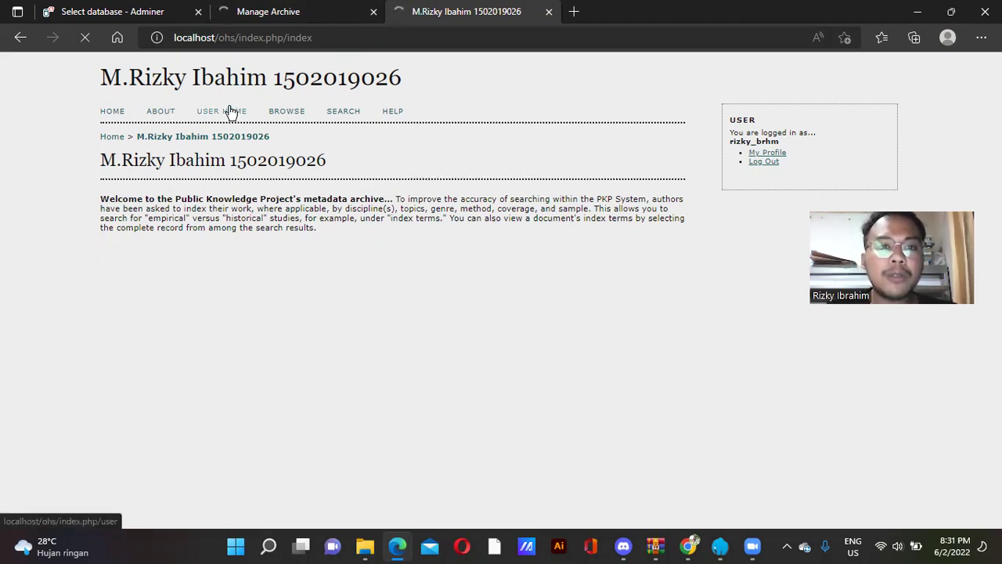
pyautogui.click(294, 118)
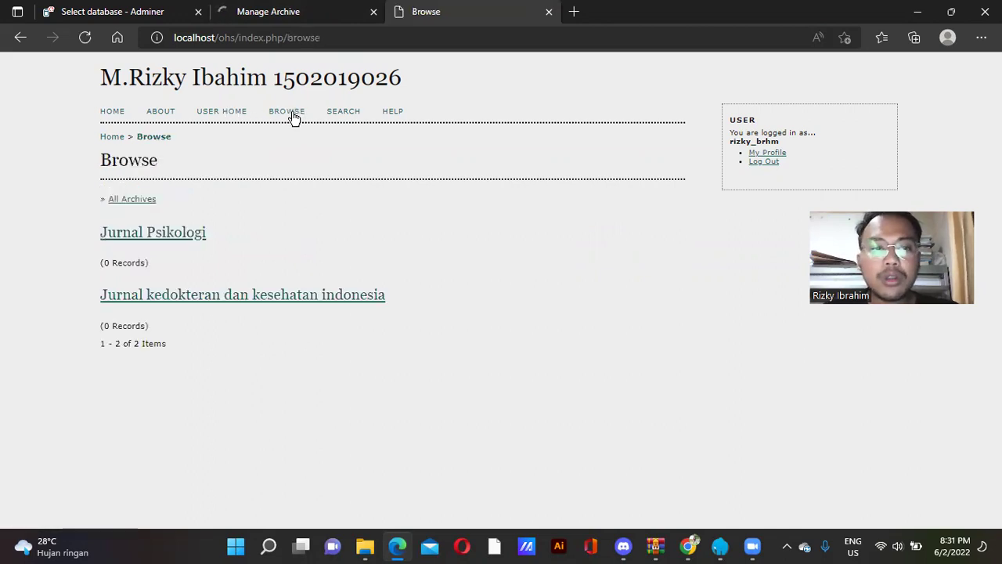